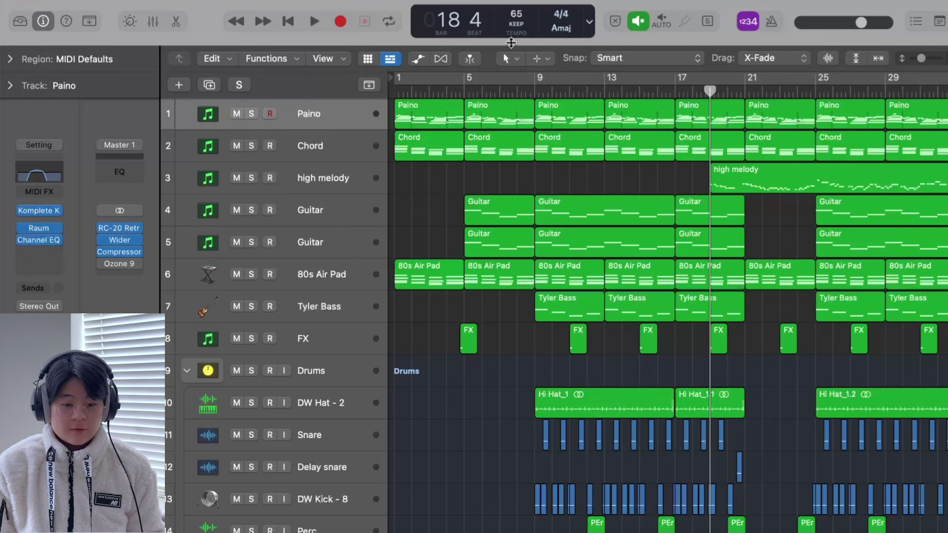
Select the first Paino region, enlarge the track rows, and inspect the track's Komplete Kontrol, Raum and Channel EQ settings.
left_click(431, 121)
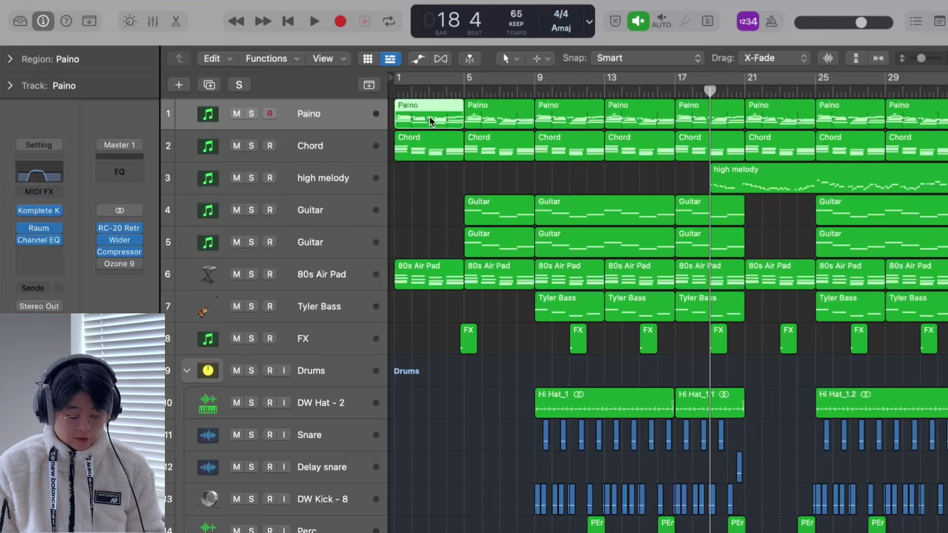
key("super+Down")
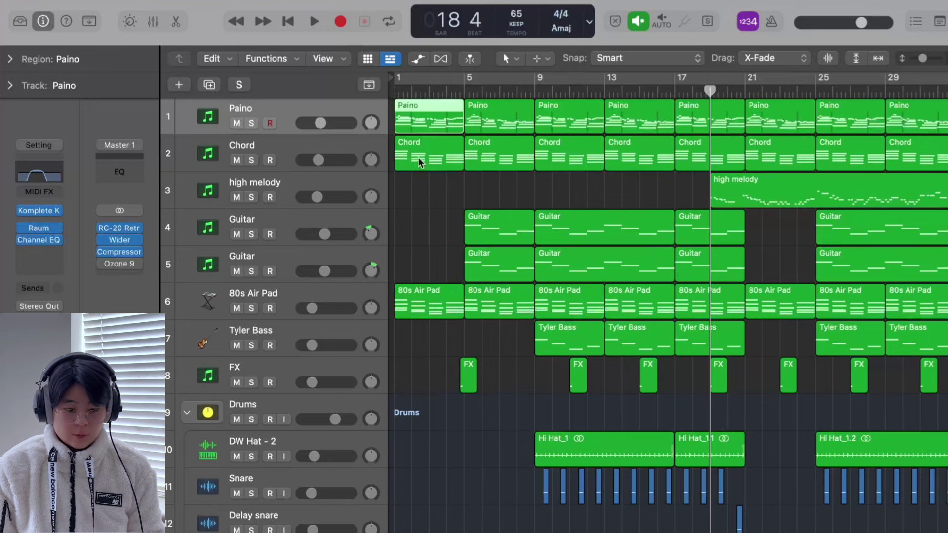
left_click(39, 211)
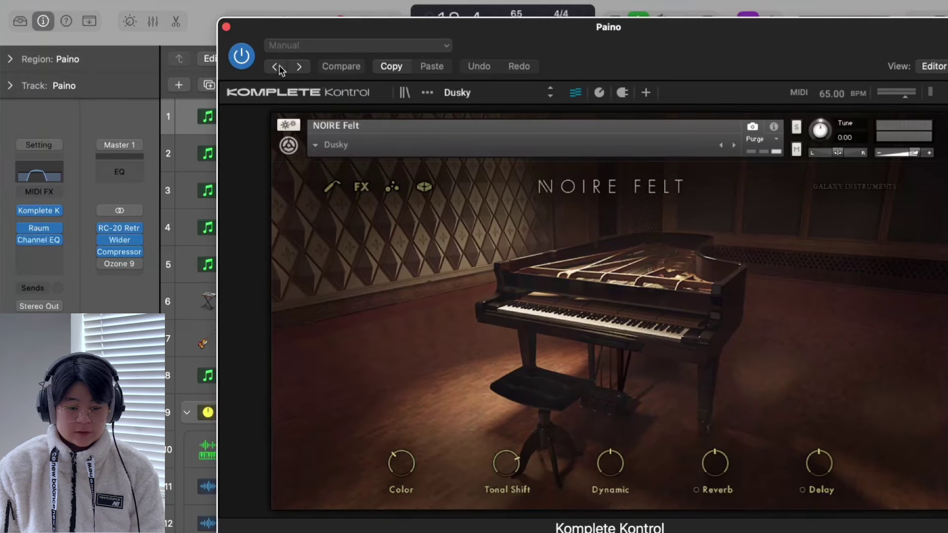
left_click(226, 27)
left_click(45, 233)
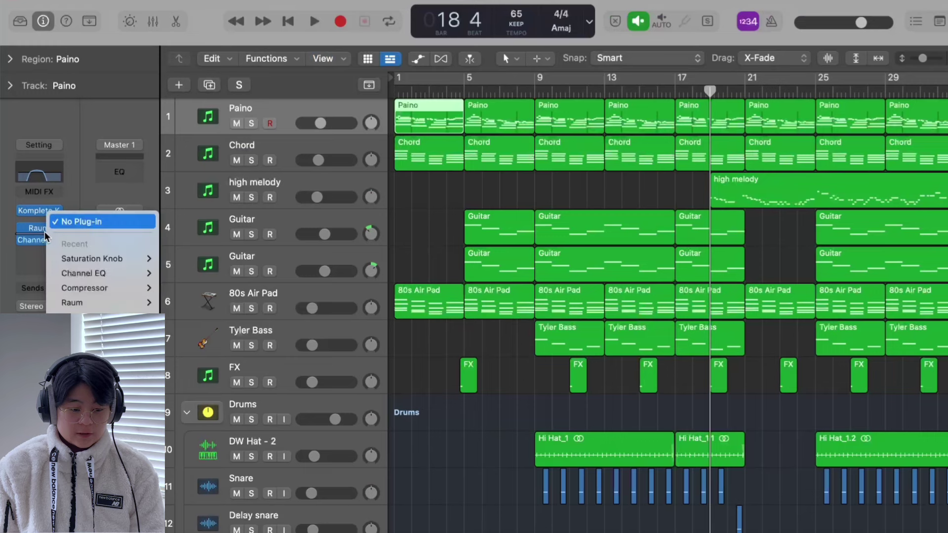
left_click(36, 231)
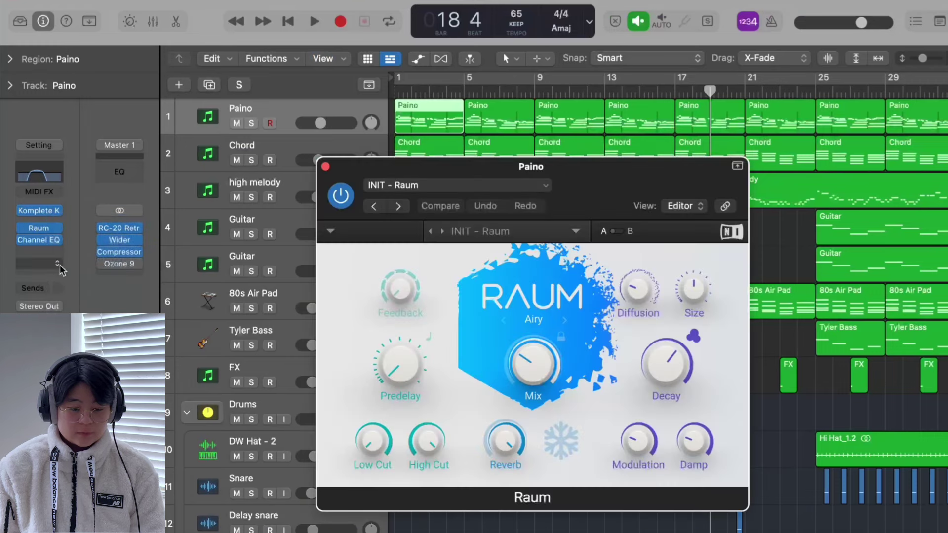
left_click(39, 242)
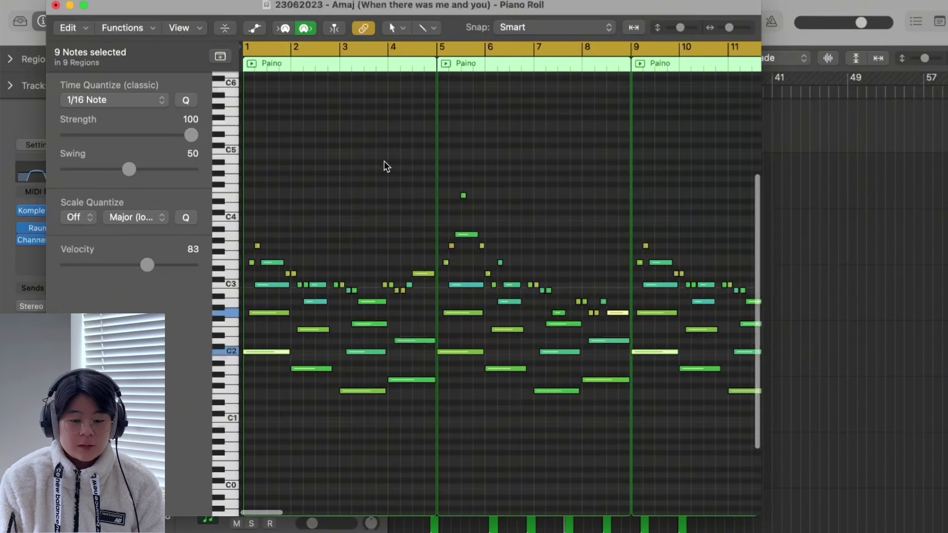
Solo the Paino track and play its regions from bar 1 through bar 8.
key("s")
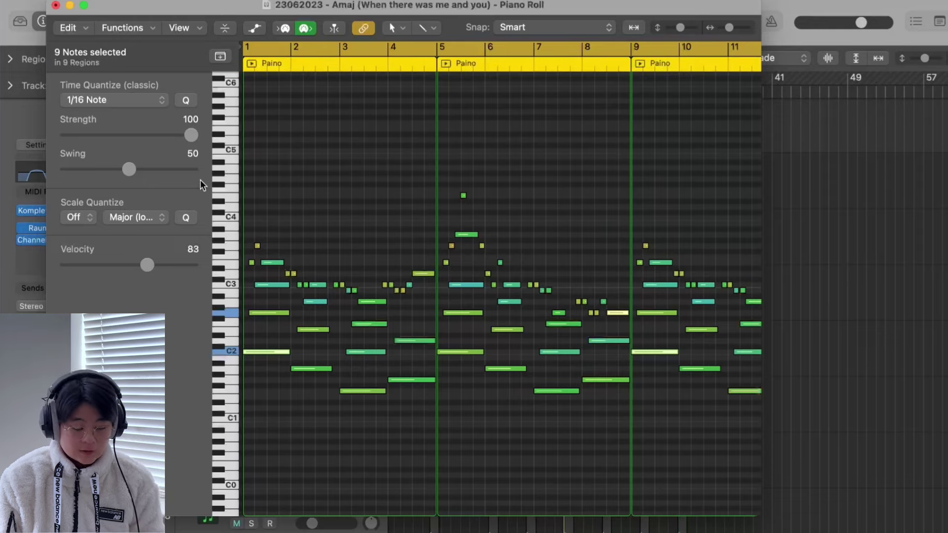
key("space")
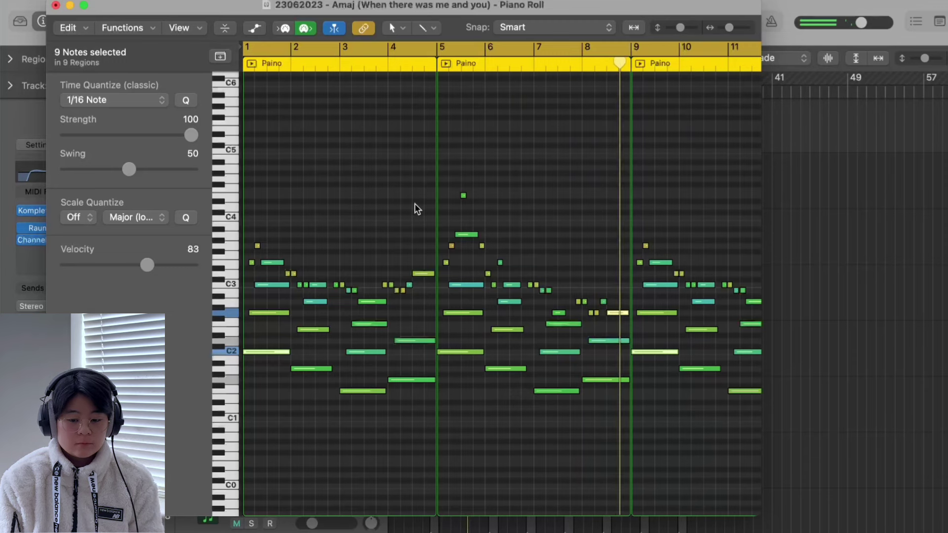
key("space")
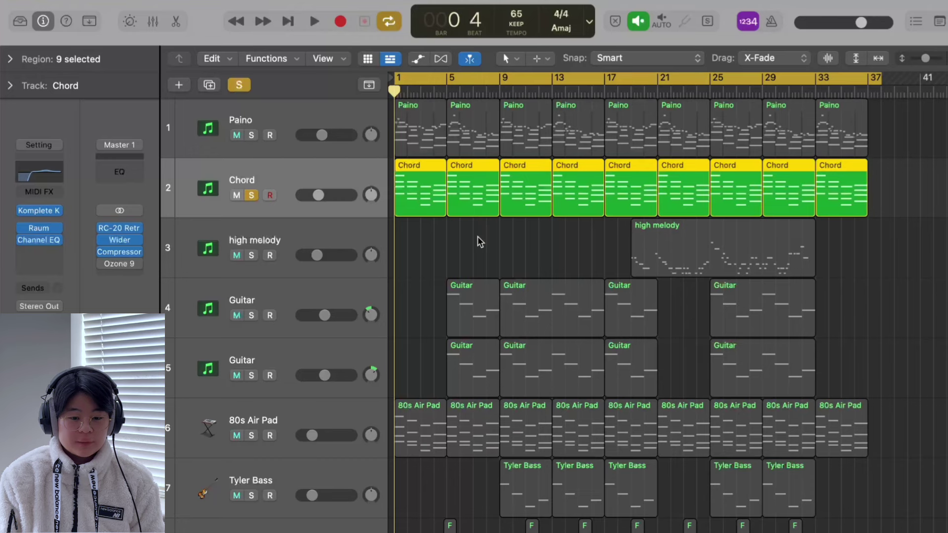
In the Chord regions' Piano Roll, turn off MIDI Out and select each of the first four chords in turn.
double_click(434, 208)
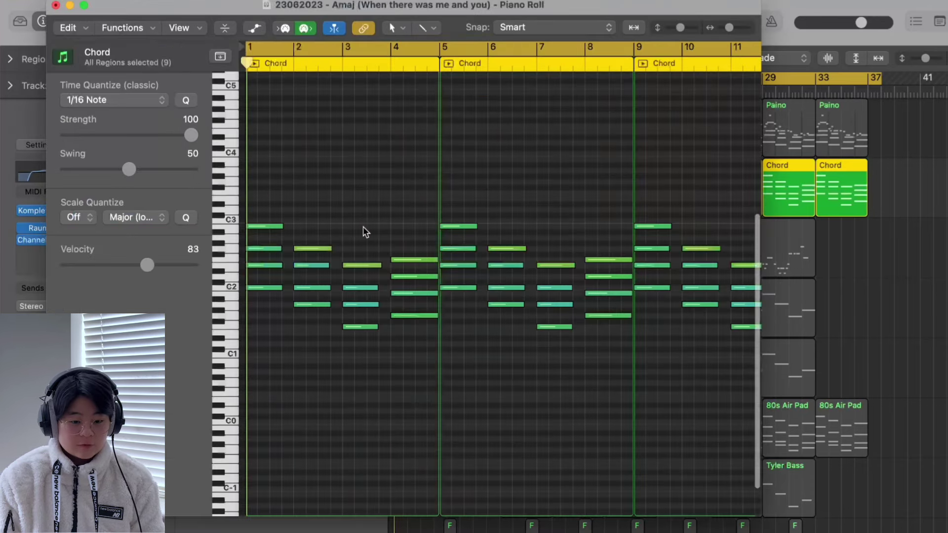
left_click(305, 28)
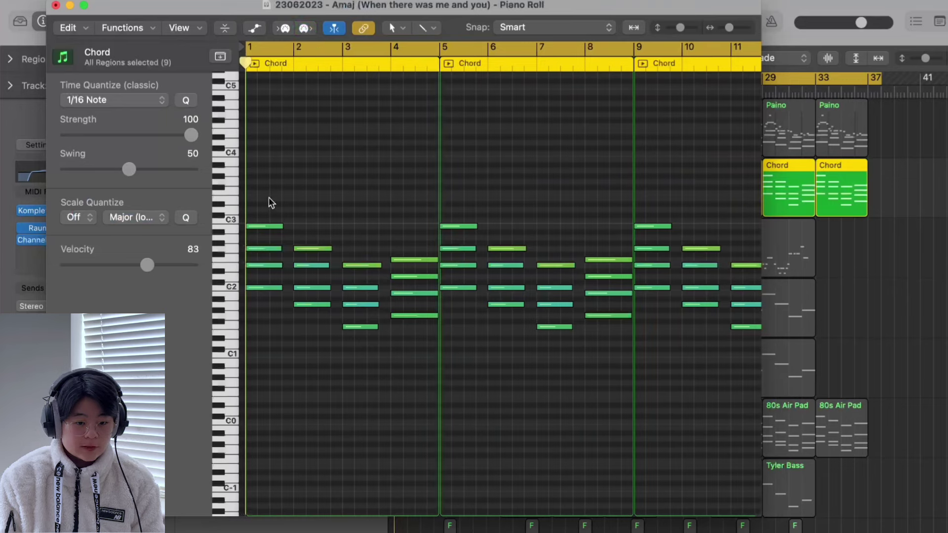
left_click_drag(271, 203, 271, 332)
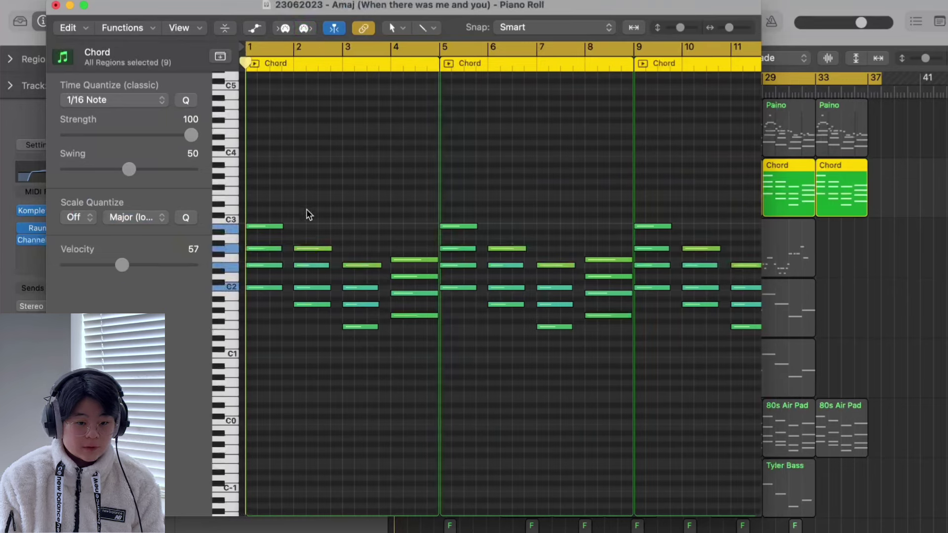
left_click_drag(307, 209, 344, 330)
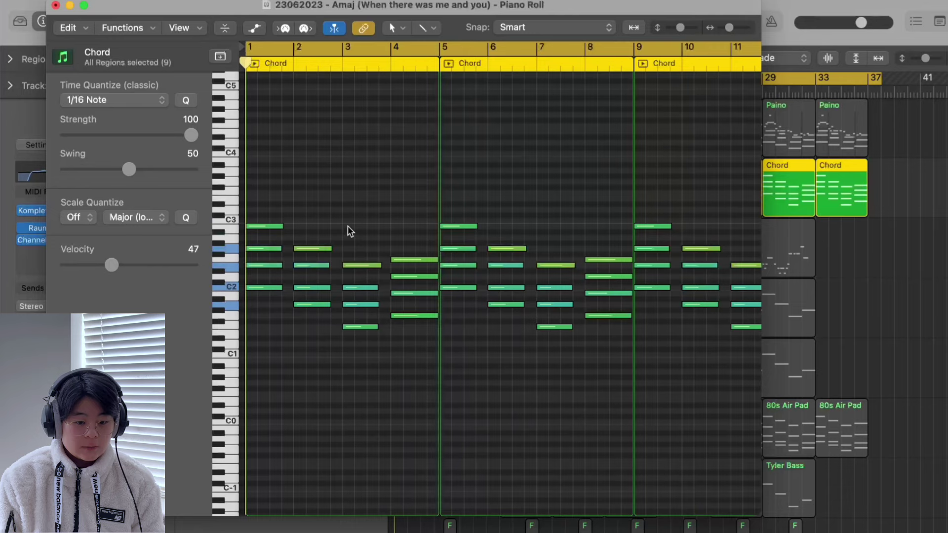
left_click_drag(347, 228, 385, 408)
left_click_drag(418, 218, 419, 363)
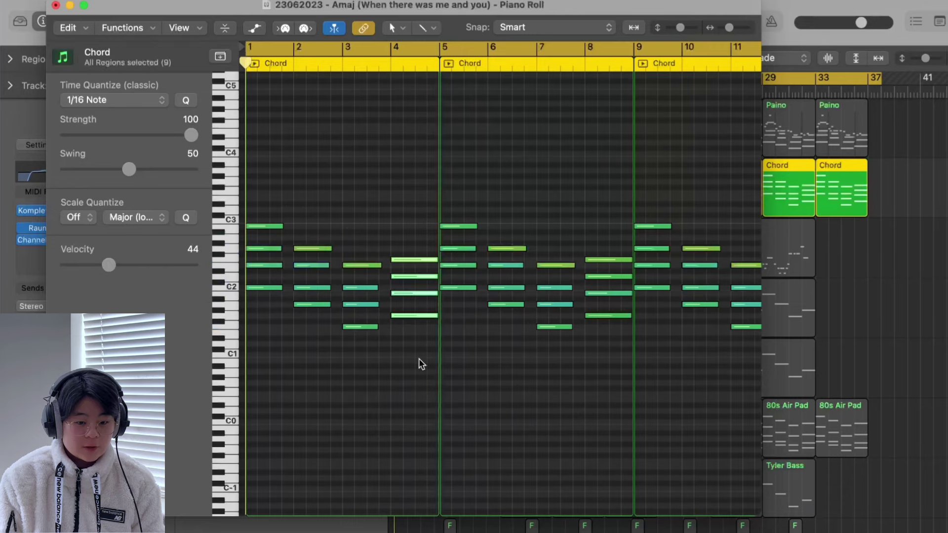
left_click(56, 6)
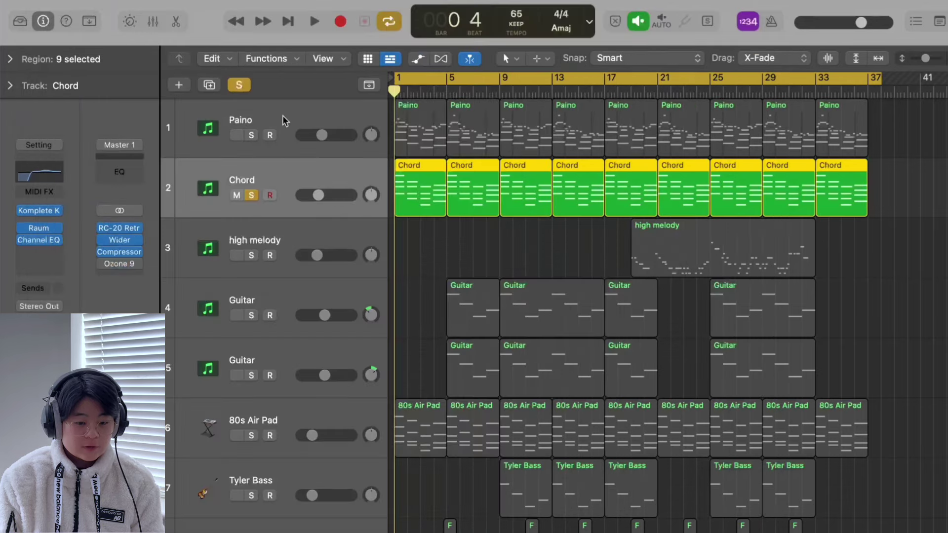
Inspect the Chord track's Komplete Kontrol instrument, Raum reverb and Channel EQ settings.
mouse_move(41, 211)
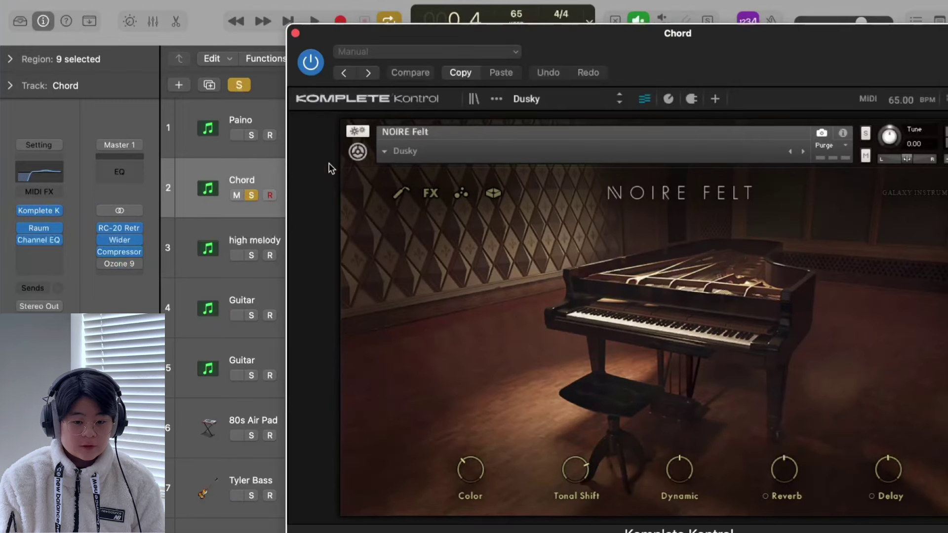
left_click(296, 33)
mouse_move(54, 241)
left_click(38, 228)
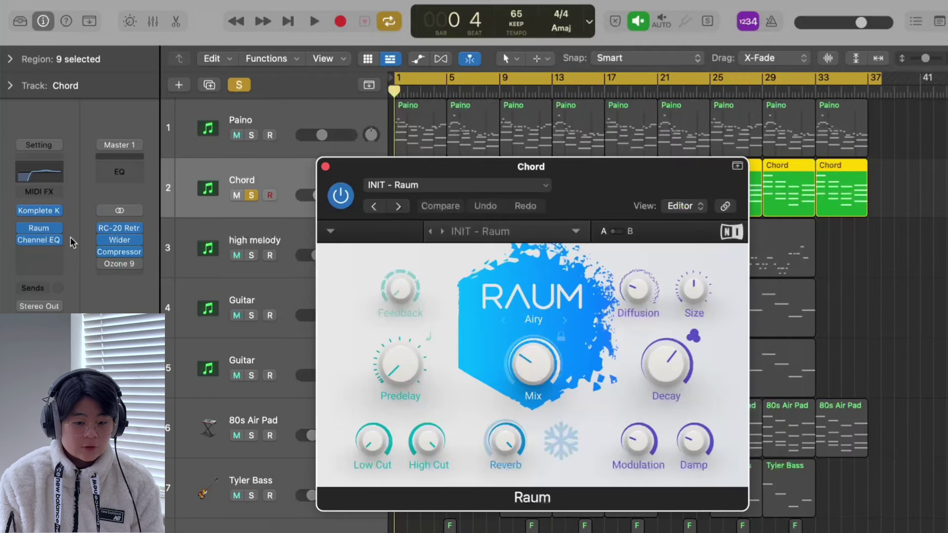
left_click(41, 242)
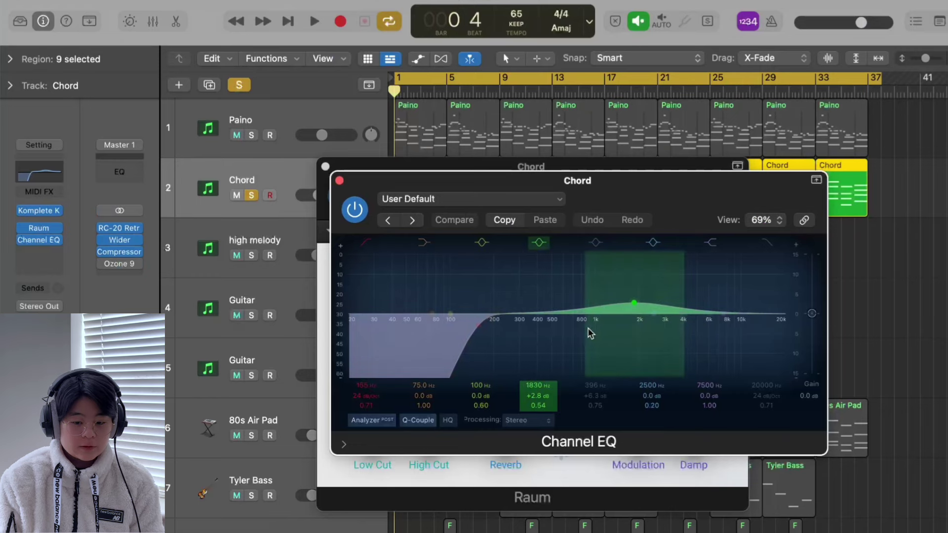
left_click(340, 181)
left_click(325, 166)
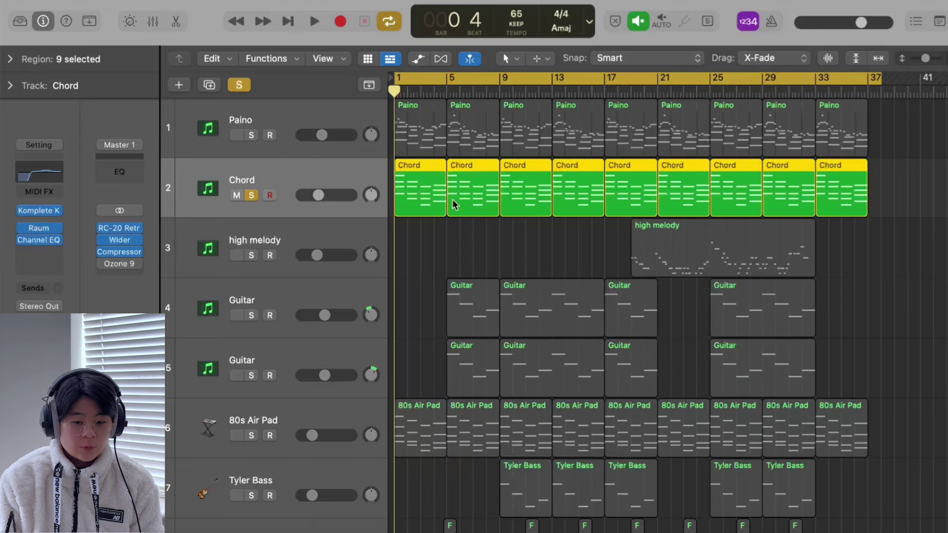
View the first Paino and Chord regions together in the Piano Roll and play both tracks soloed from bar 1.
scroll(433, 222, "down", 1)
scroll(432, 221, "up", 3)
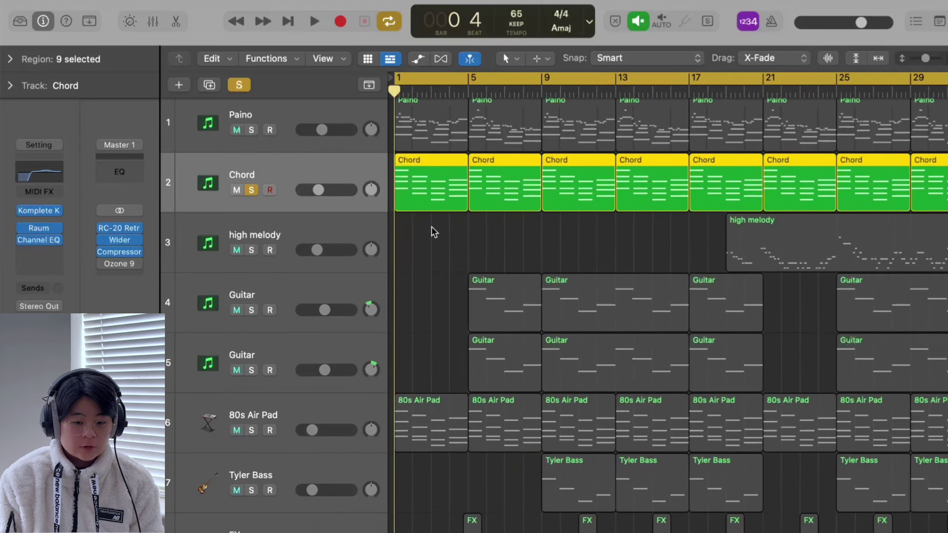
left_click_drag(433, 231, 438, 115)
key("super+4")
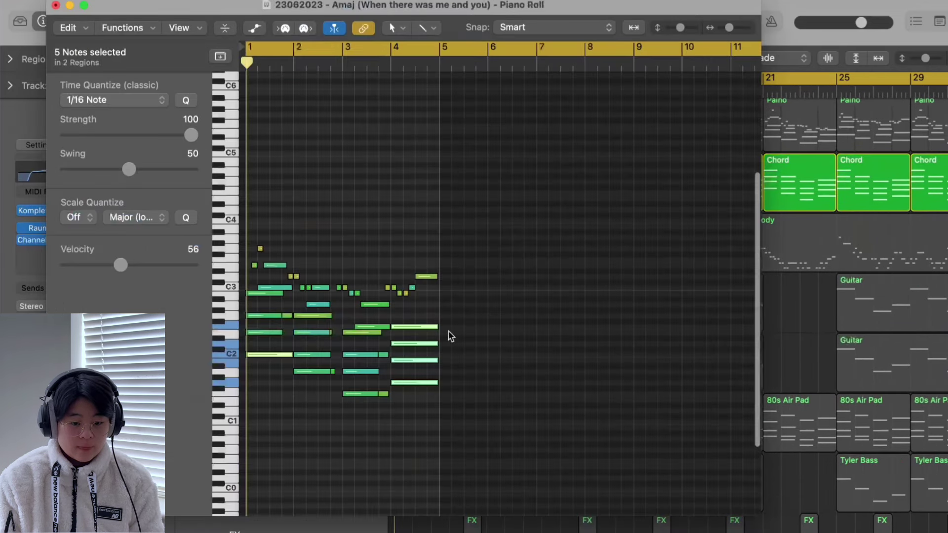
left_click(56, 6)
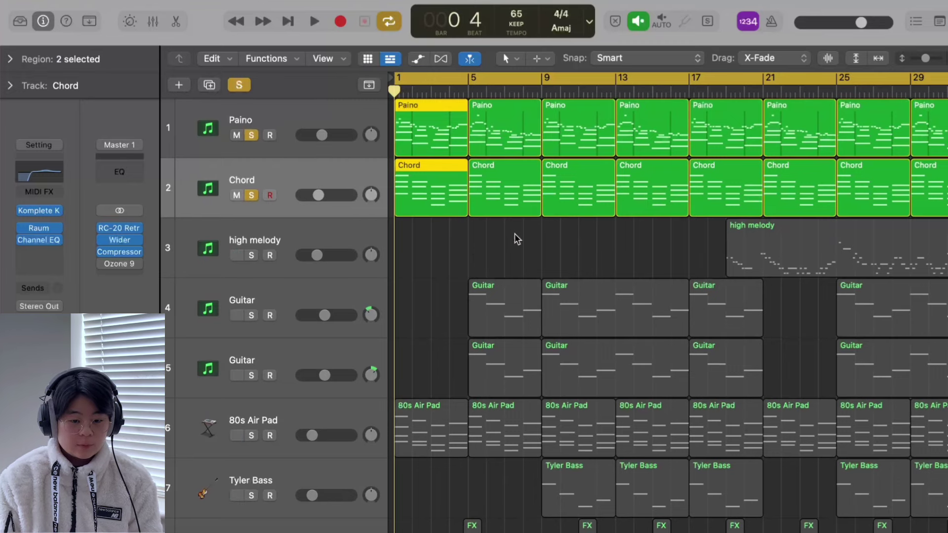
key("super+Right")
key("space")
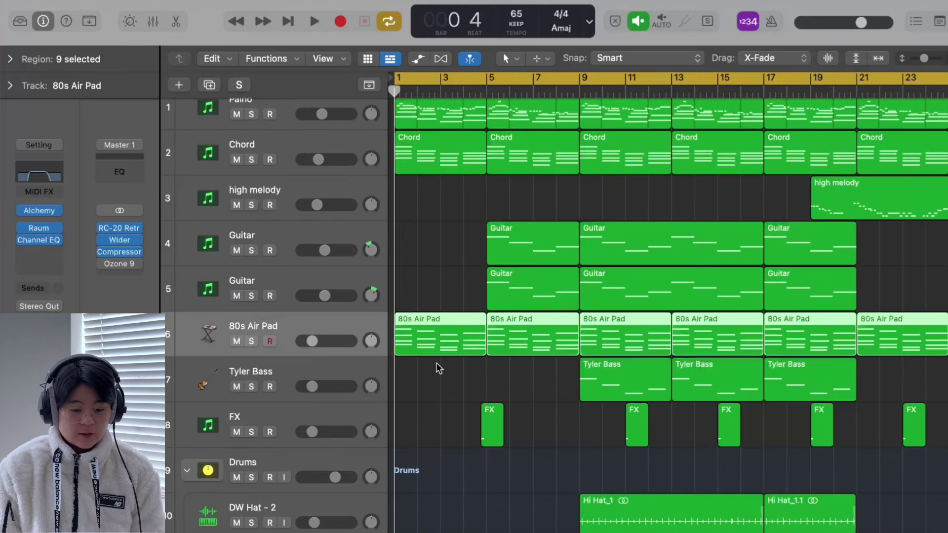
In the first 80s Air Pad region, transpose the top note of each chord down an octave and back up.
double_click(442, 348)
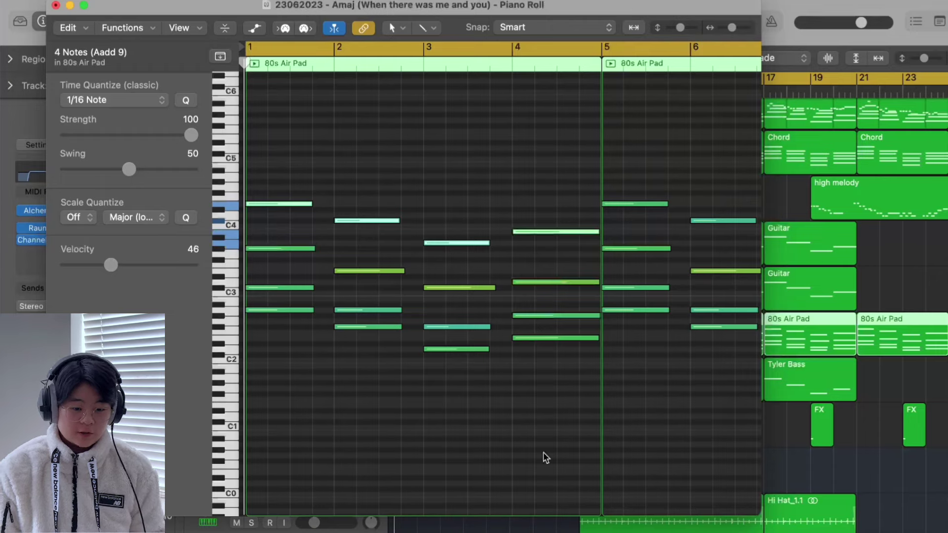
key("alt+shift+Down")
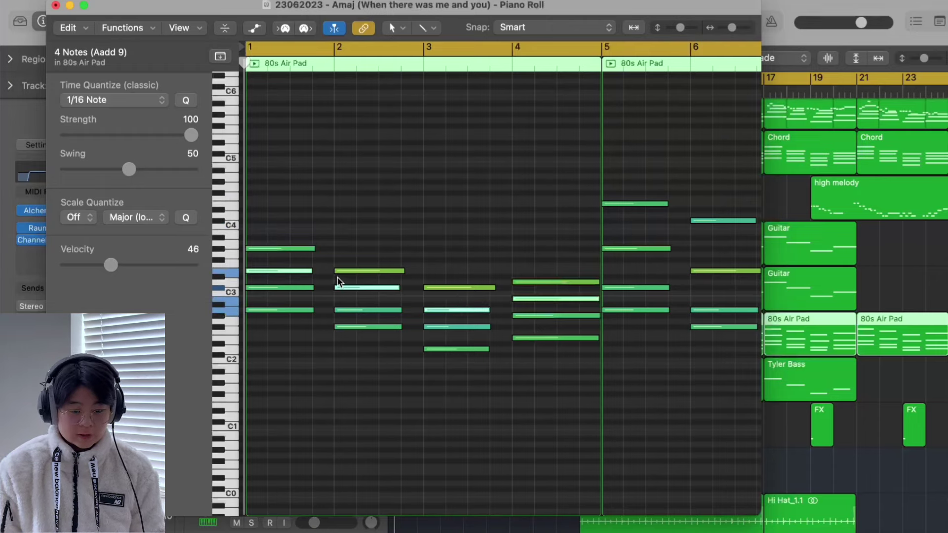
key("alt+shift+Up")
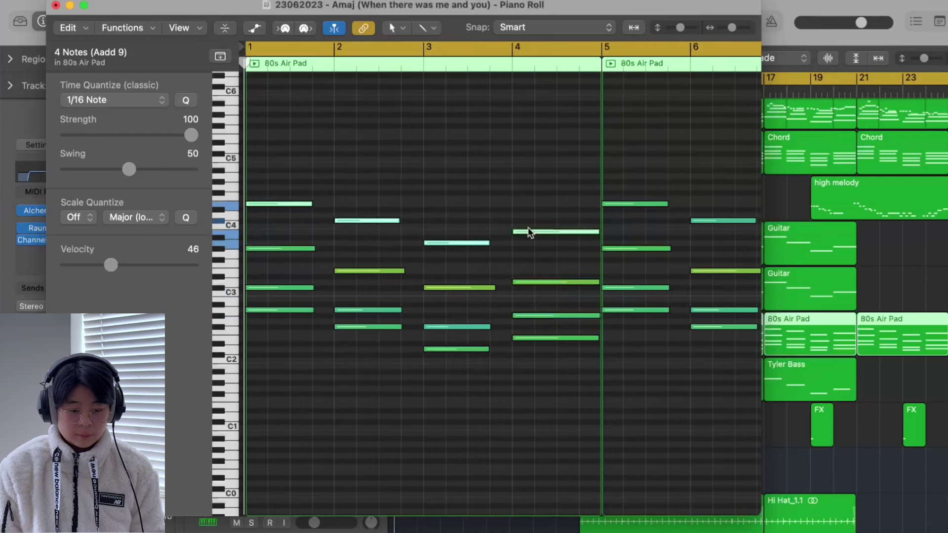
left_click(56, 5)
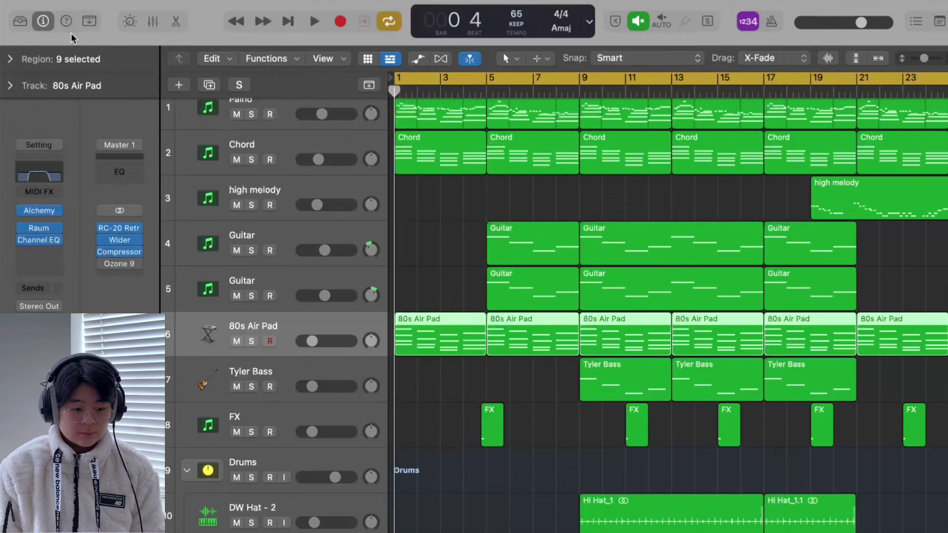
Inspect the 80s Air Pad track's Alchemy preset, Raum reverb and Channel EQ settings.
left_click(40, 211)
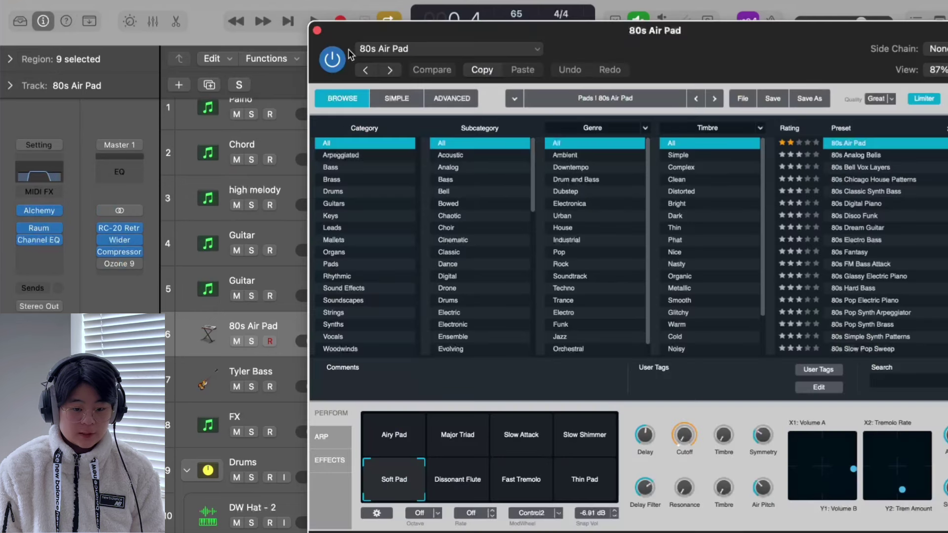
left_click(317, 31)
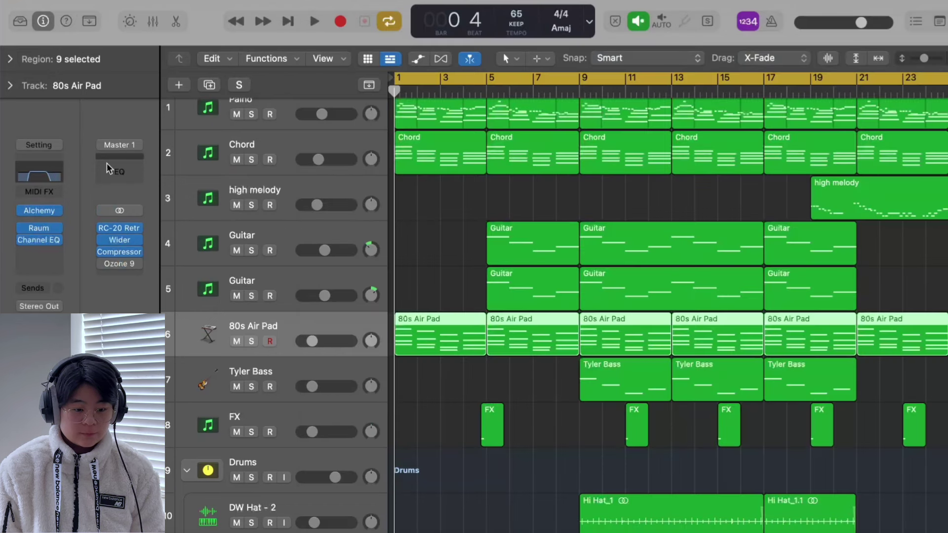
left_click(40, 228)
left_click(40, 240)
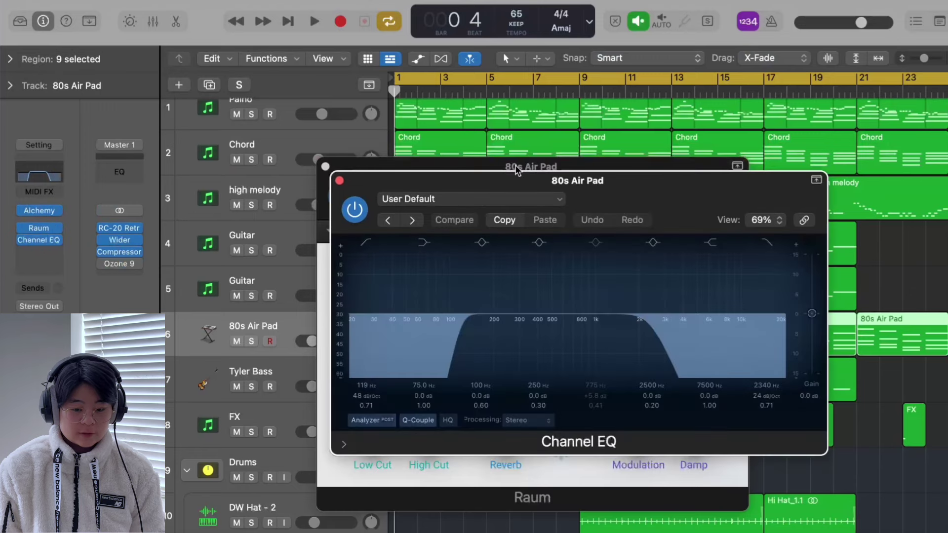
left_click(339, 181)
left_click(326, 167)
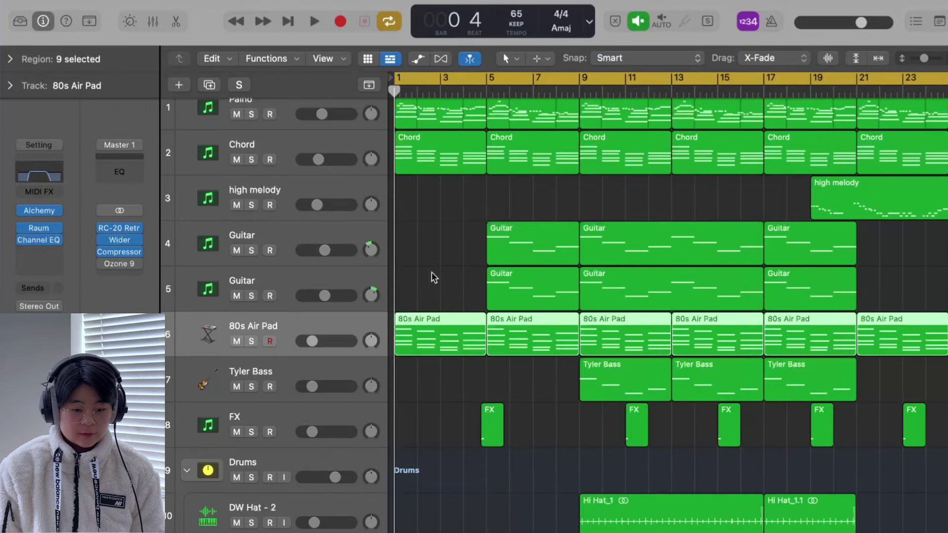
Select the Cymatics - LIFE - Fire 7 and DW Amb - 9 tracks in turn, and shrink the track rows for an arrangement overview.
scroll(437, 257, "down", 10)
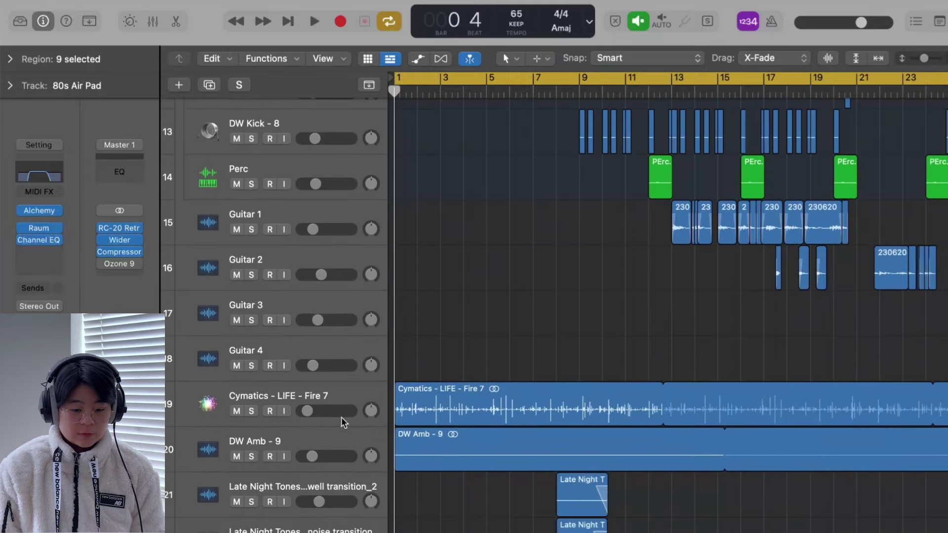
left_click(318, 401)
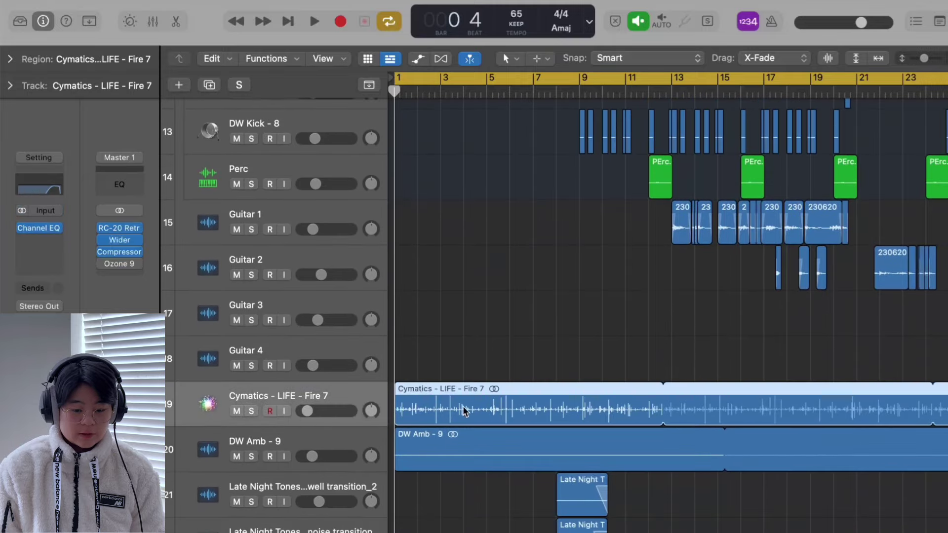
left_click(341, 438)
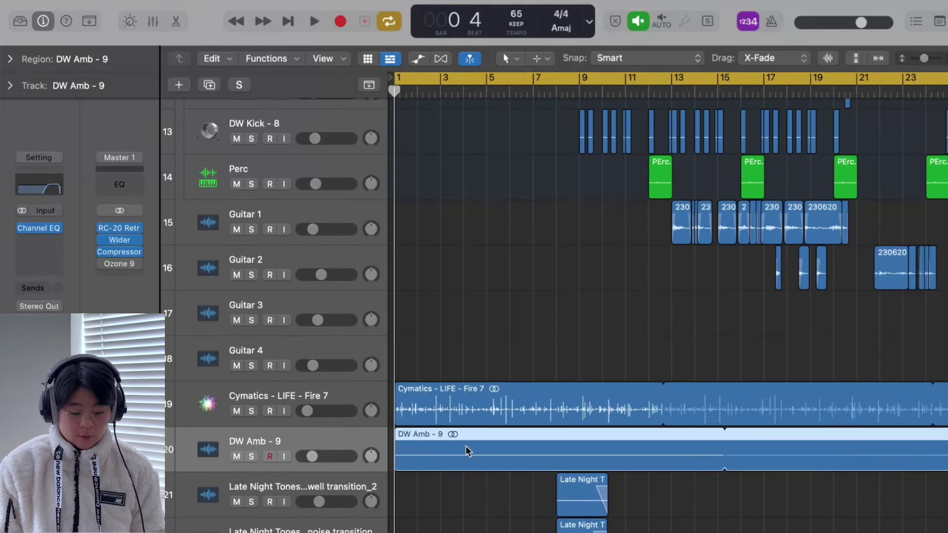
key("super+Up")
key("super+Up")
key("super+Up")
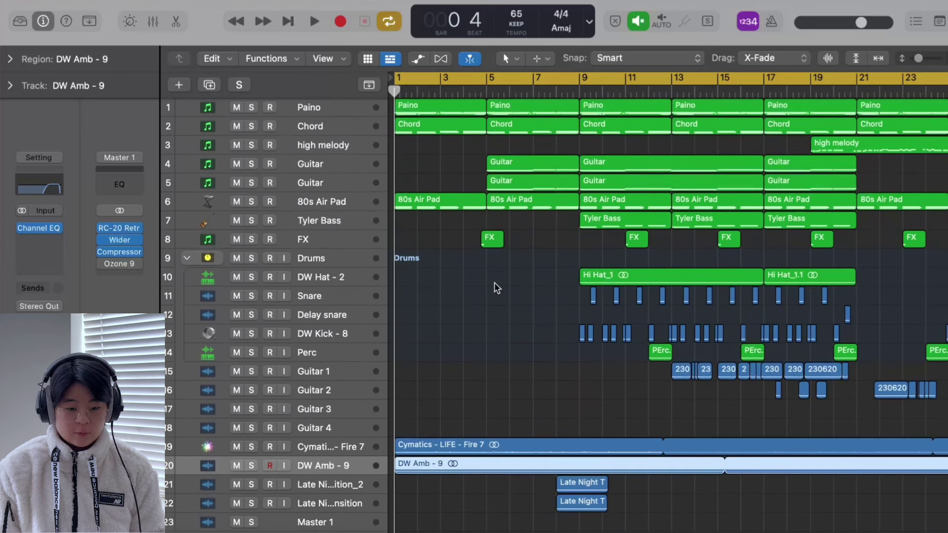
Play the arrangement from its start, and view the FX track's Cwakle preset of Pigments in Komplete Kontrol.
key("space")
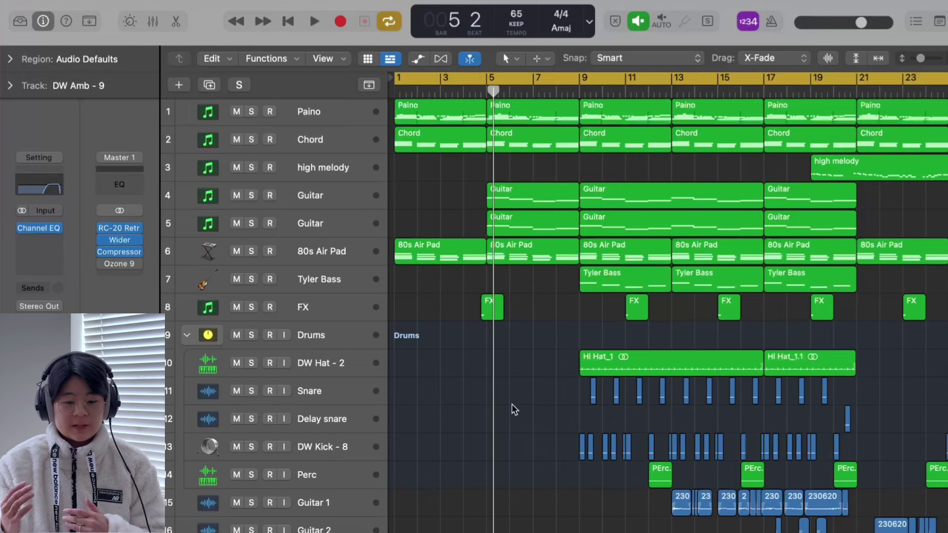
left_click(341, 311)
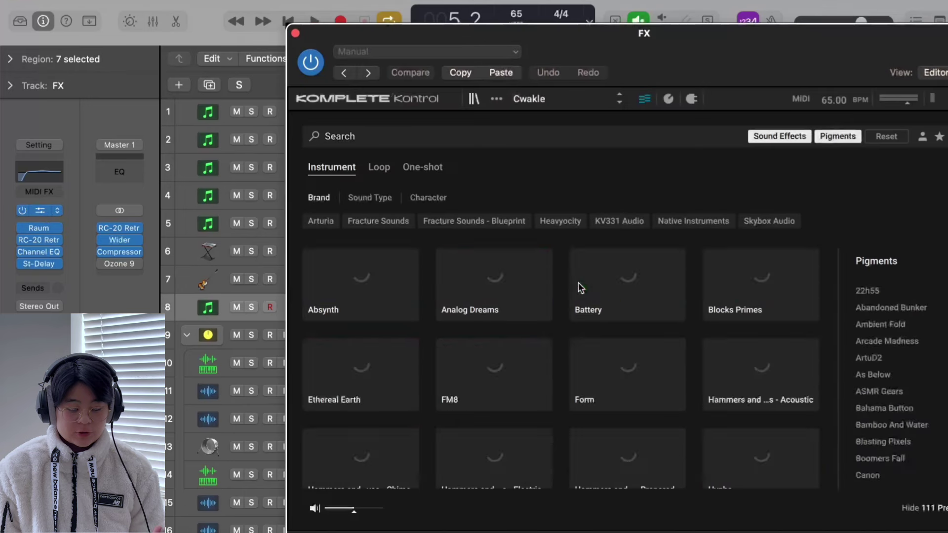
left_click(478, 102)
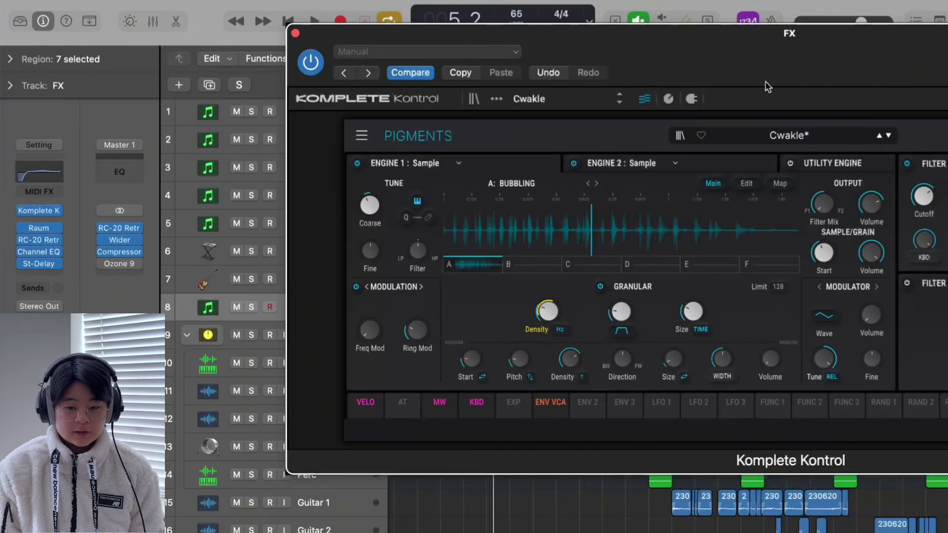
left_click_drag(765, 81, 701, 86)
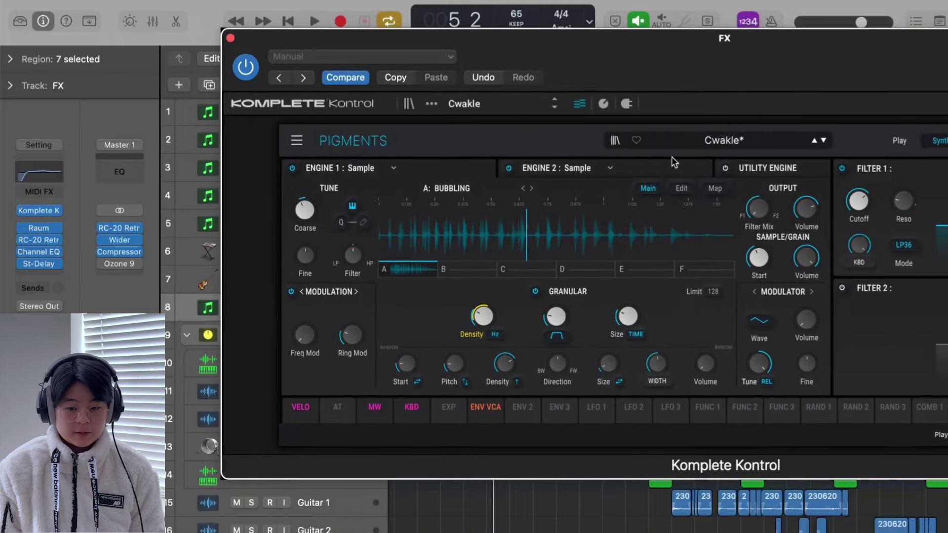
left_click(230, 38)
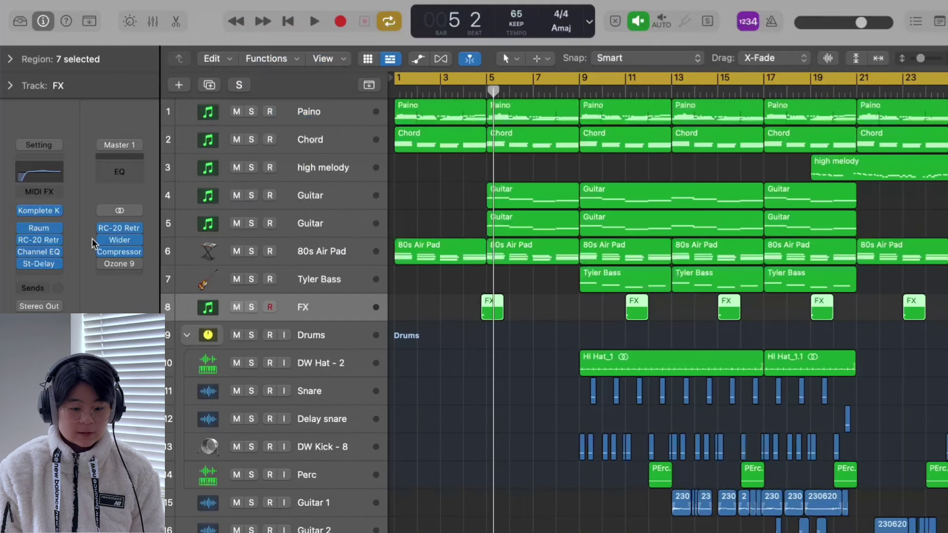
Inspect the FX track's RC-20 Retro Color, Channel EQ and Stereo Delay settings.
left_click(38, 241)
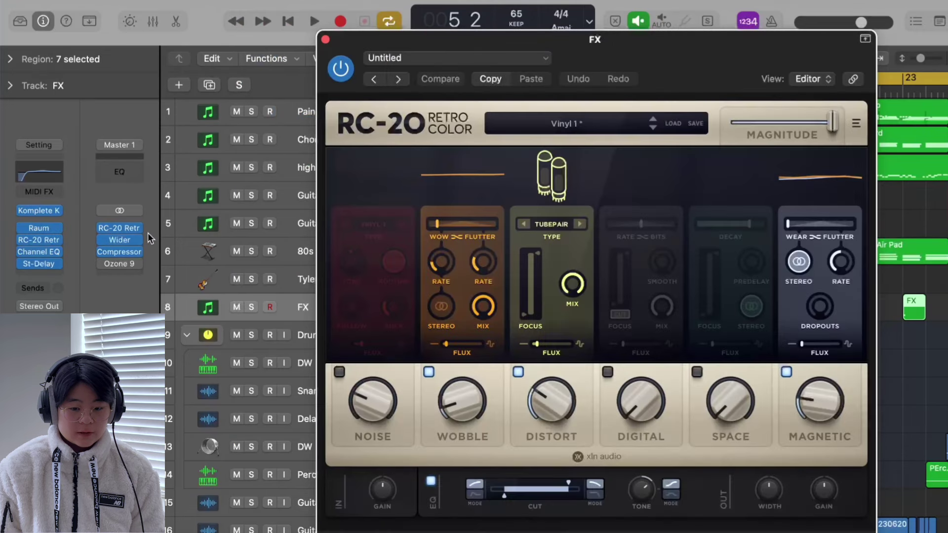
mouse_move(120, 242)
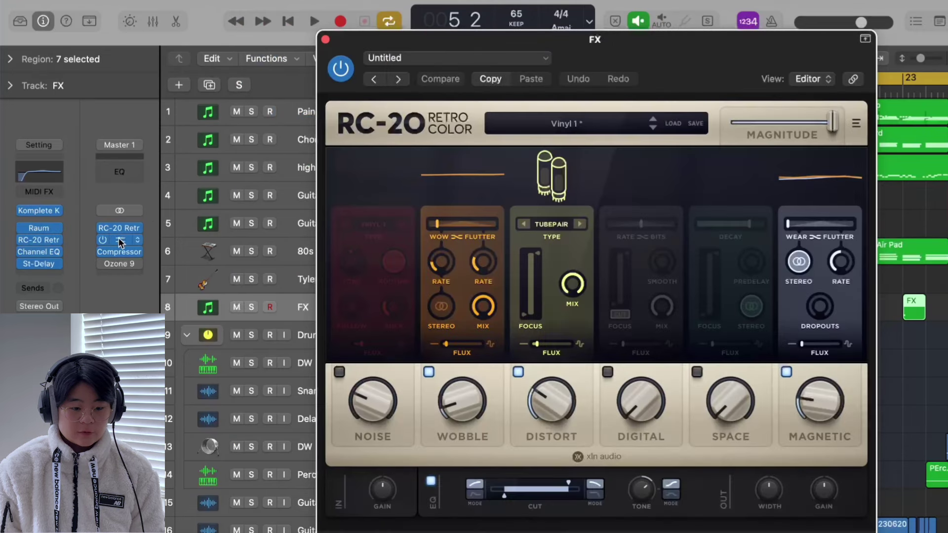
left_click(44, 253)
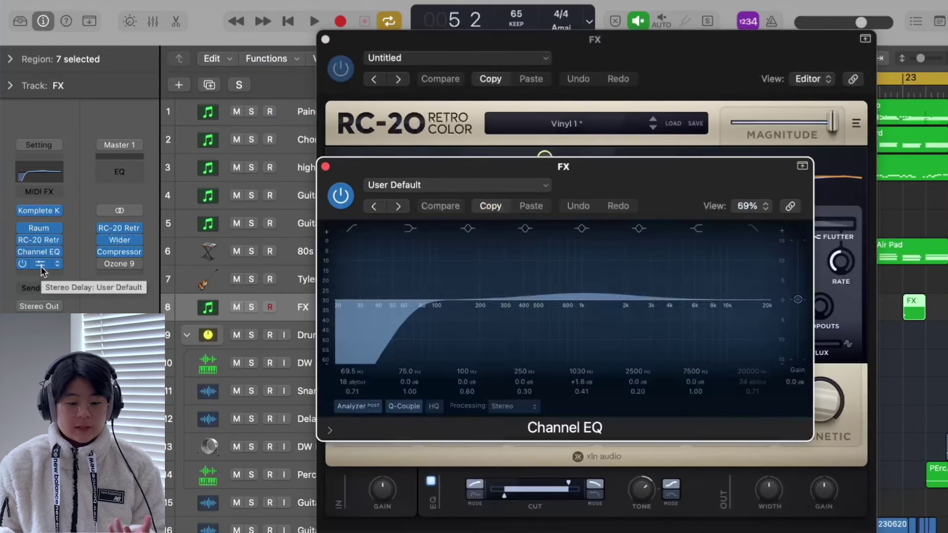
left_click(39, 264)
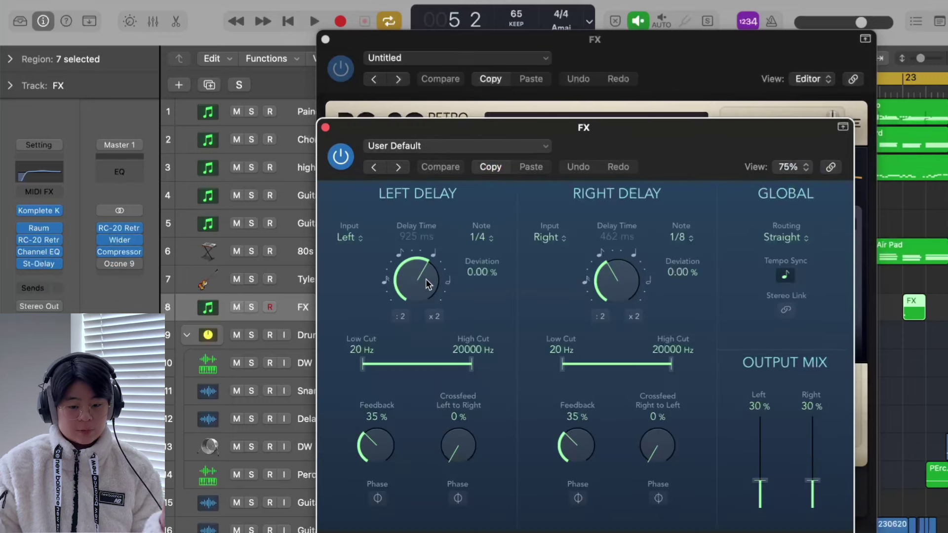
left_click(326, 130)
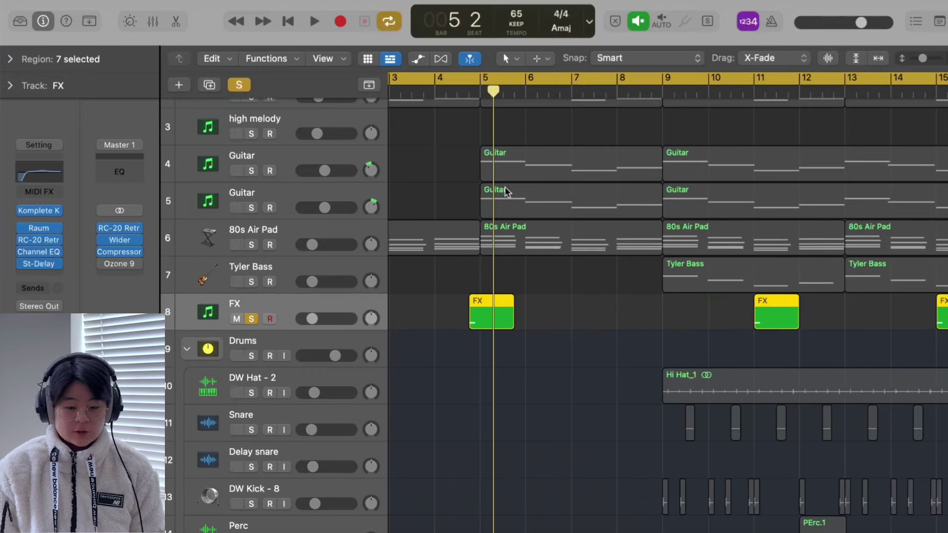
Turn off cycle mode and play the soloed FX track from bar 4 beat 4, where its first region starts.
left_click(474, 92)
key("c")
left_click(468, 91)
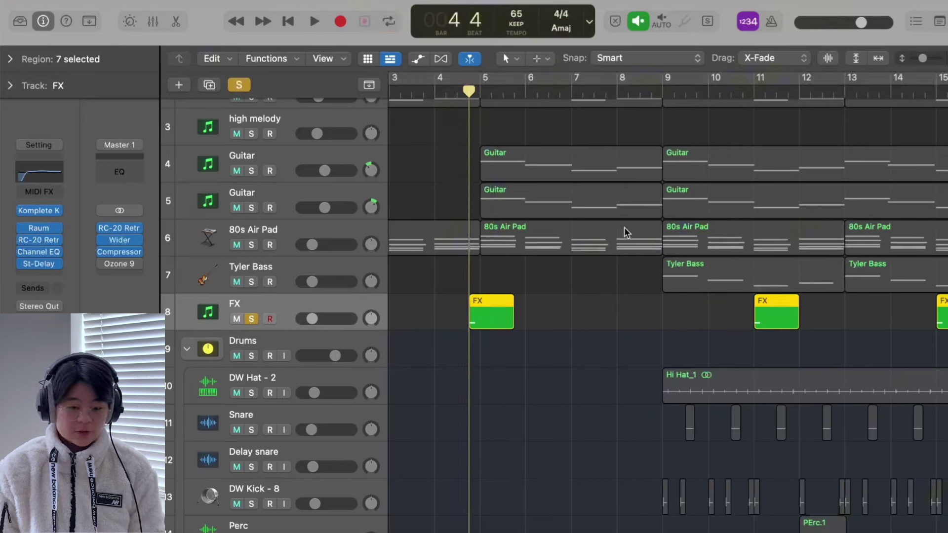
key("space")
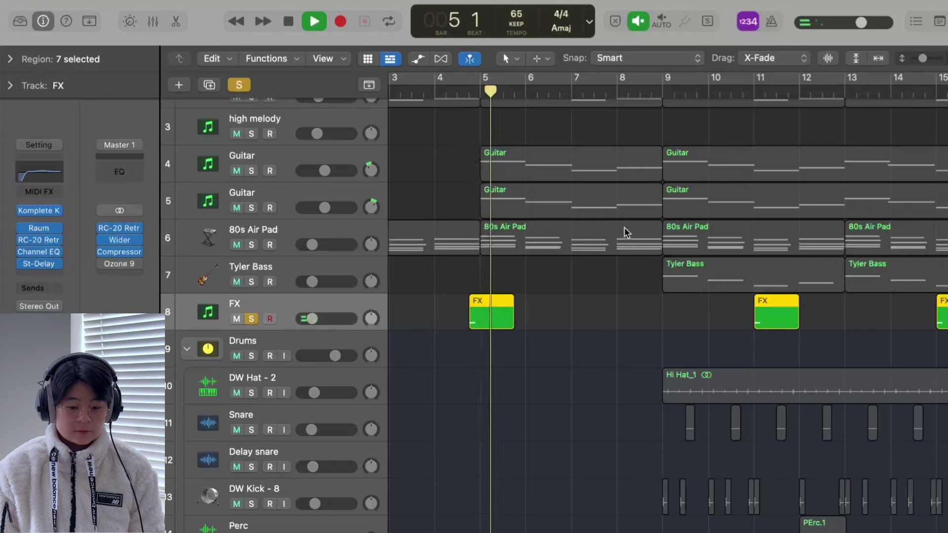
key("space")
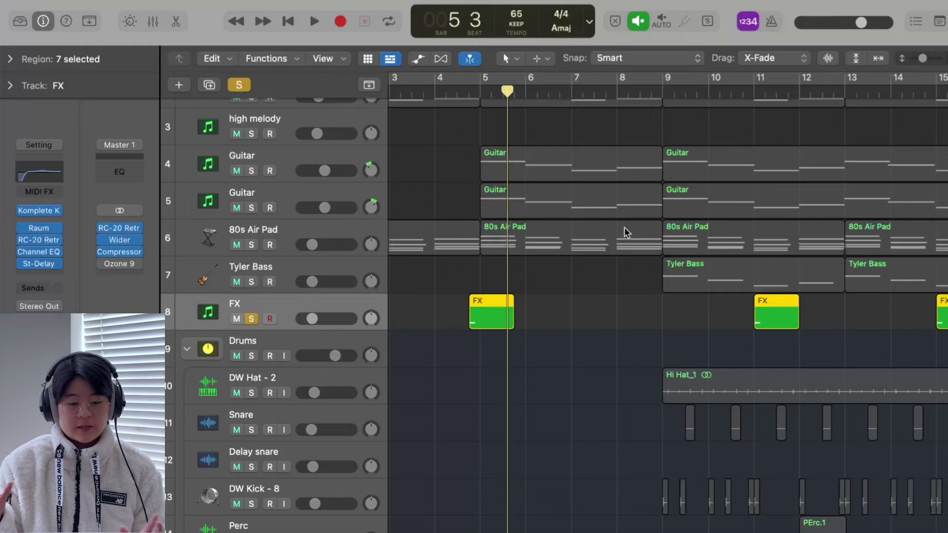
Clear the solo and view the upper Guitar track's Strummed Acoustic instrument with the Melancholia preset in Komplete Kontrol.
left_click(237, 86)
scroll(464, 265, "up", 3)
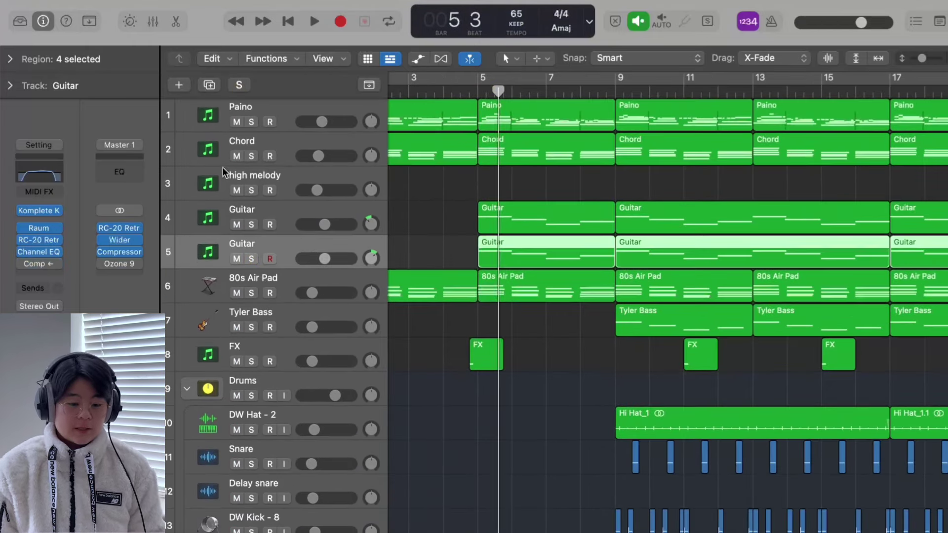
left_click(278, 211)
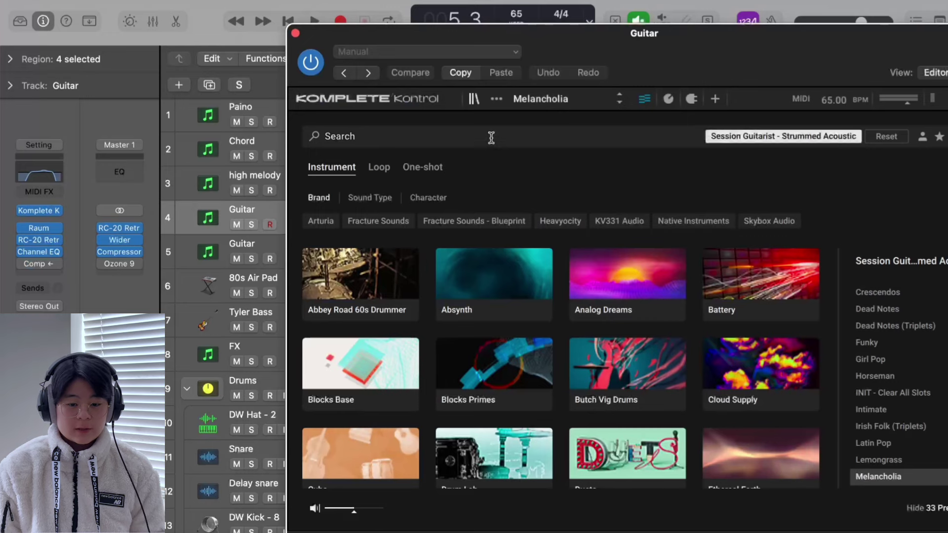
left_click(474, 101)
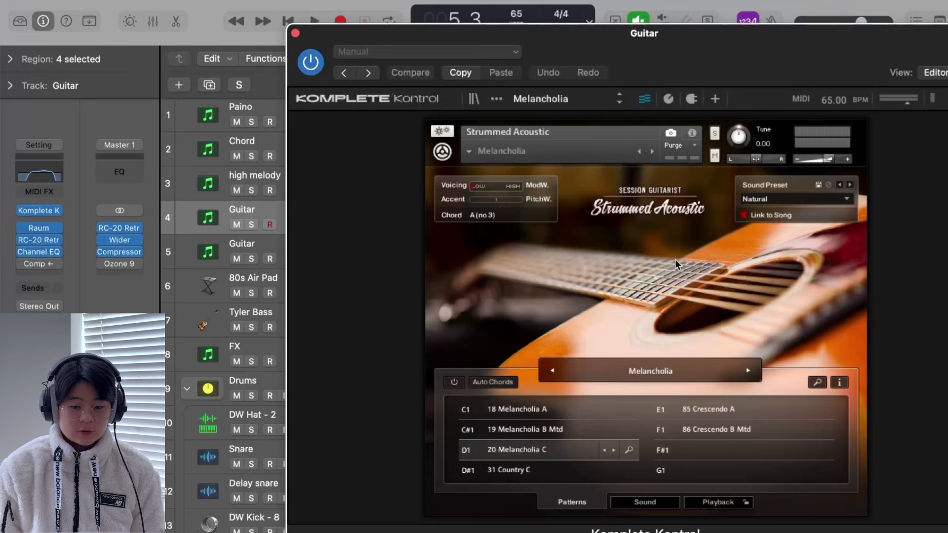
left_click(295, 34)
Solo both Guitar tracks, inspect the upper one's Raum, RC-20 and Channel EQ settings, and play the pair.
left_click(252, 224)
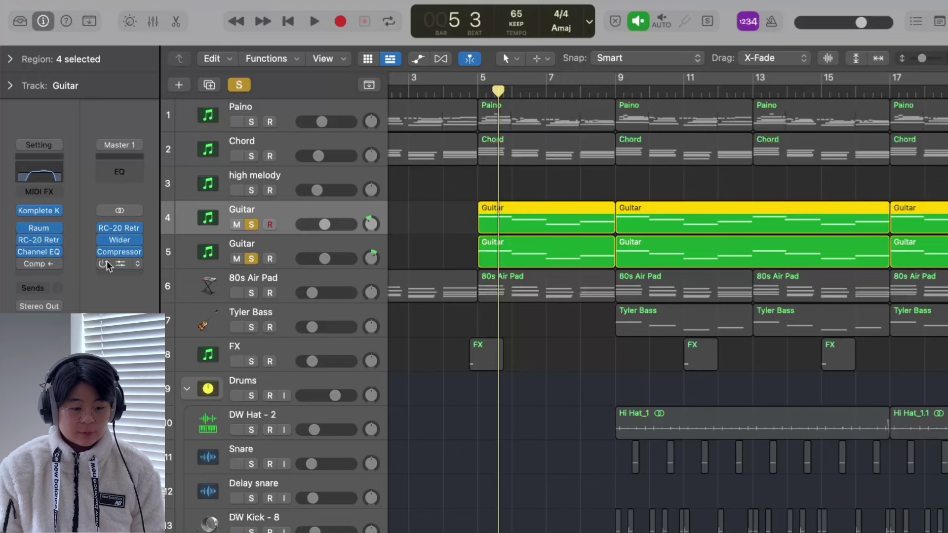
left_click(41, 227)
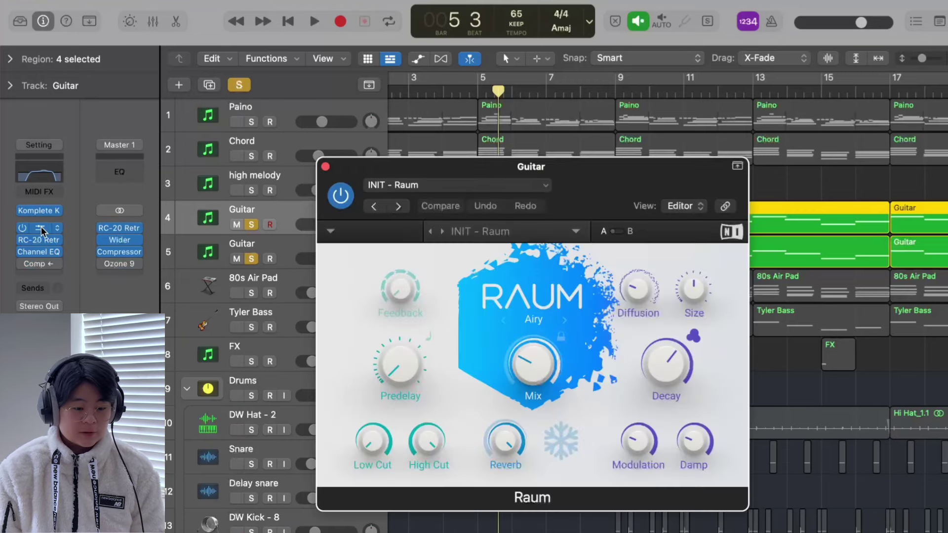
left_click(40, 239)
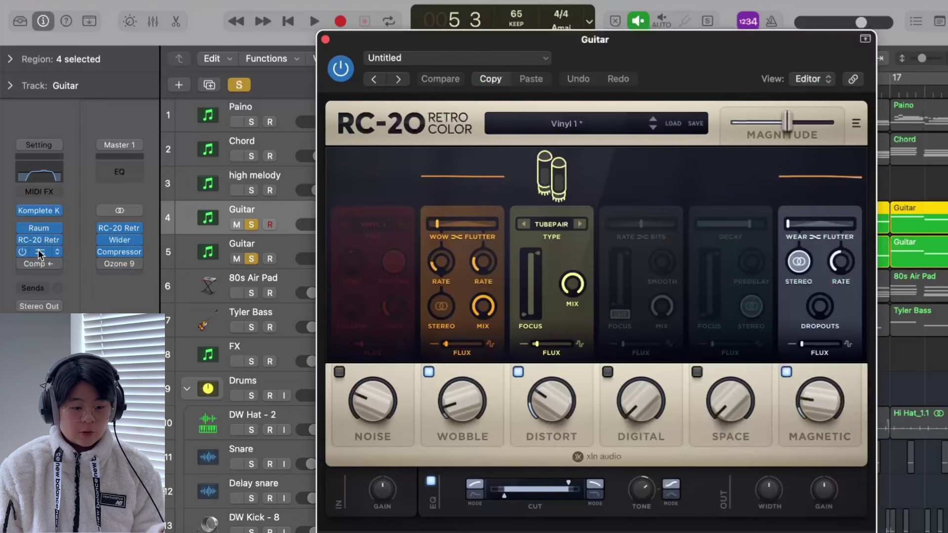
left_click(38, 253)
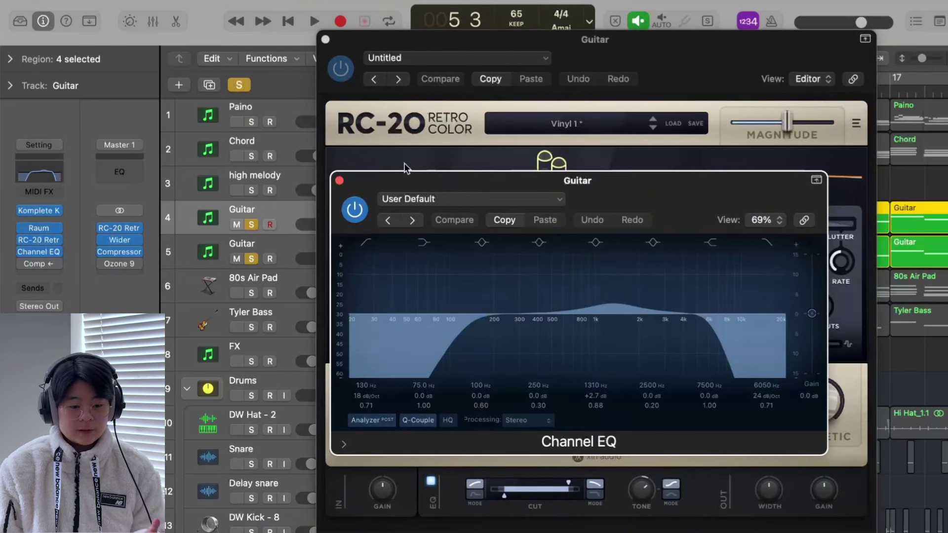
left_click(338, 181)
left_click(325, 39)
key("space")
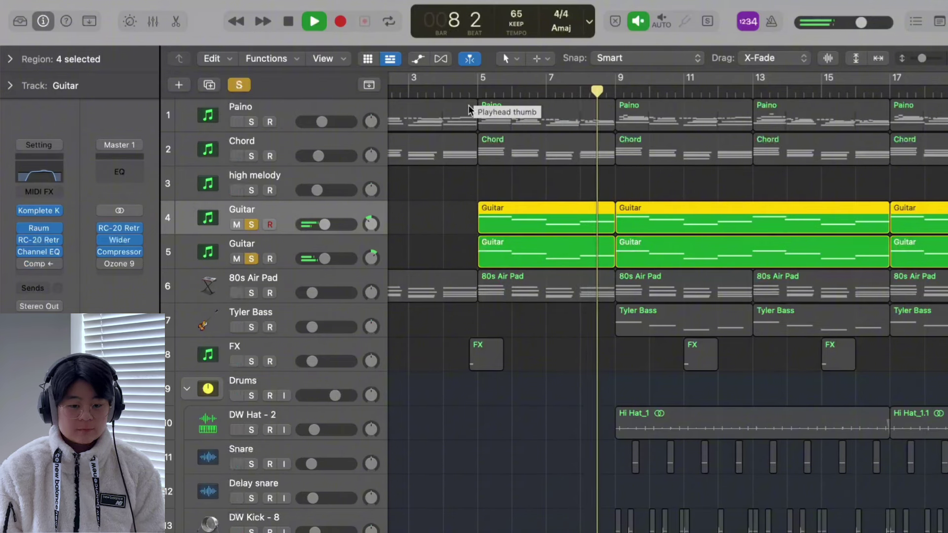
key("space")
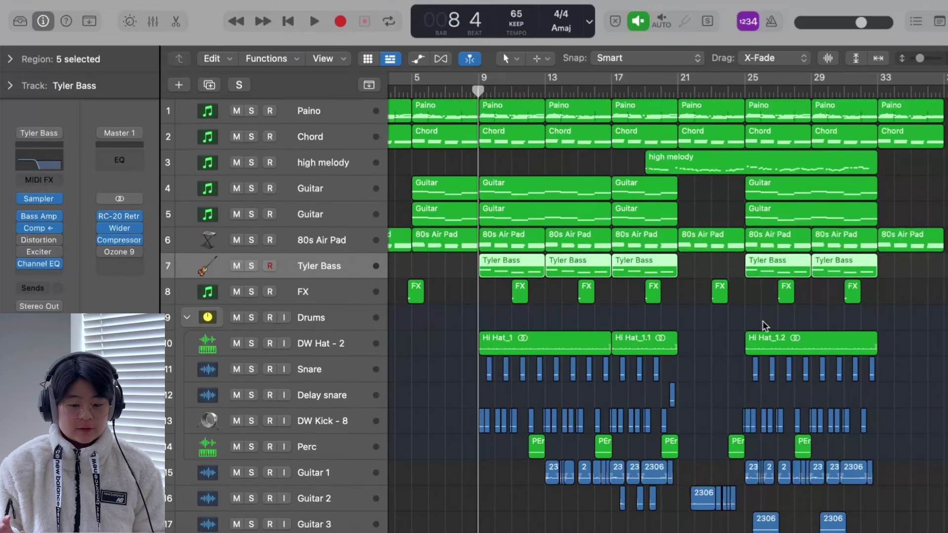
Solo the Tyler Bass track and inspect its Library patch and Channel EQ settings.
left_click(255, 266)
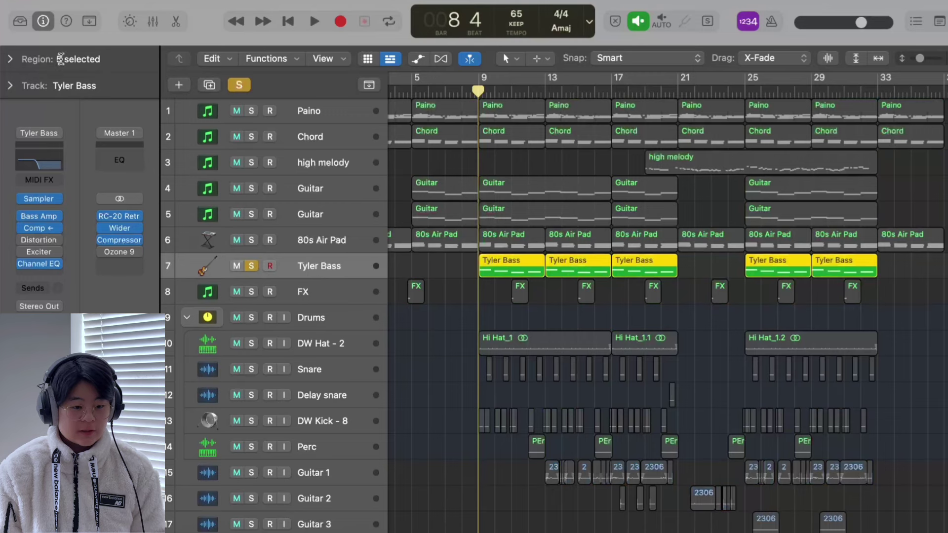
left_click(20, 21)
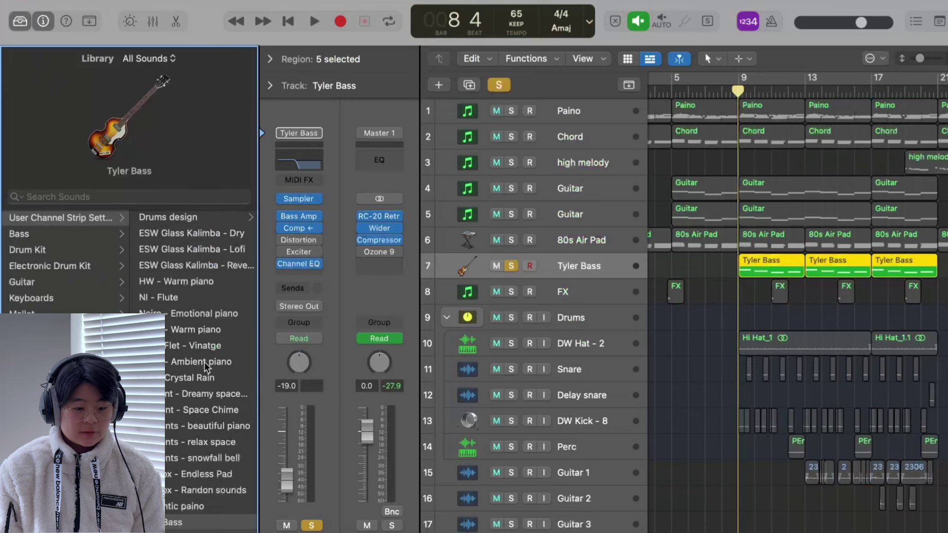
key("y")
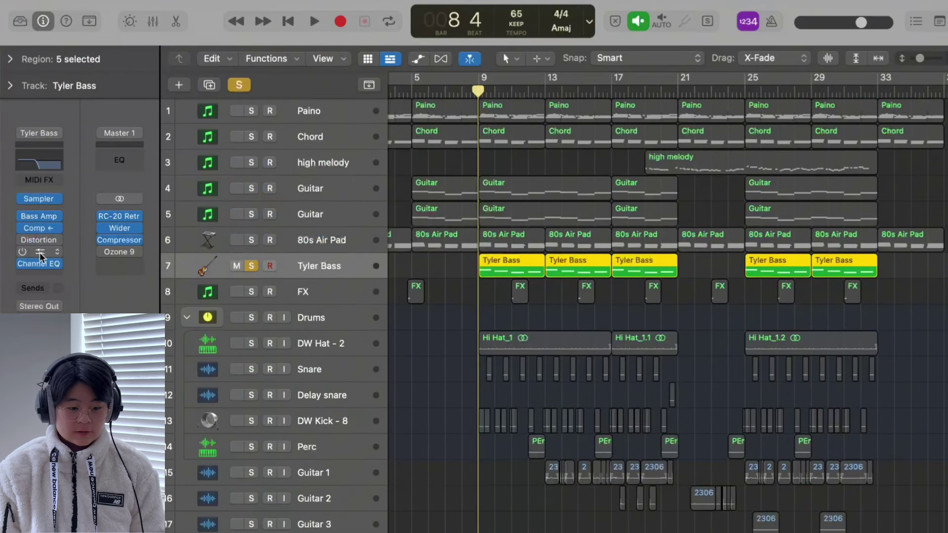
left_click(55, 157)
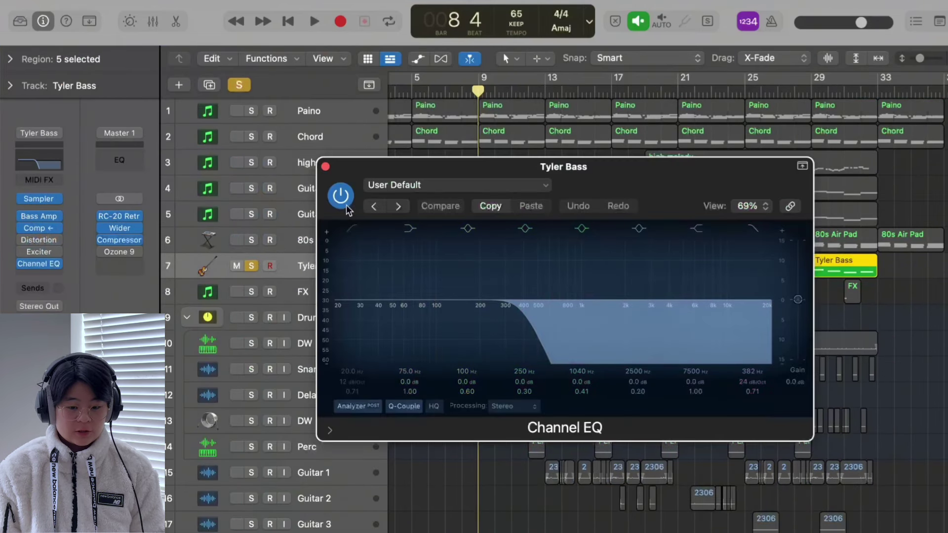
left_click(325, 167)
Open the Tyler Bass regions in the Piano Roll and play them from just before bar 9 with cycle mode off.
key("c")
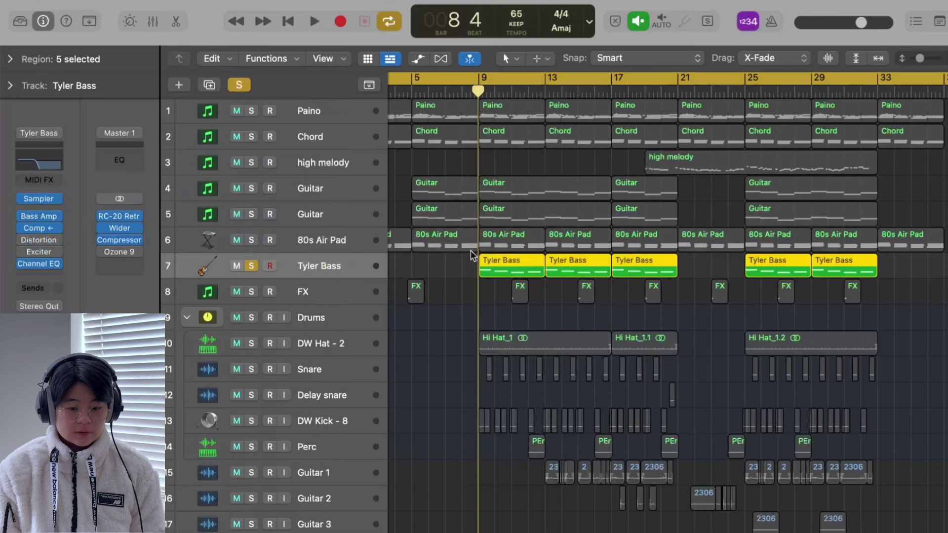
double_click(524, 274)
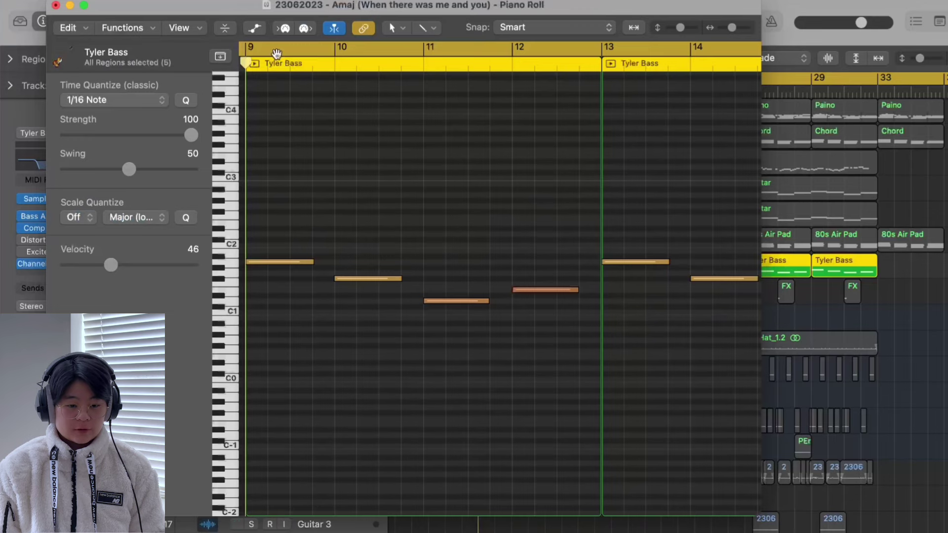
left_click(244, 64)
key("c")
scroll(258, 86, "left", 2)
left_click(270, 70)
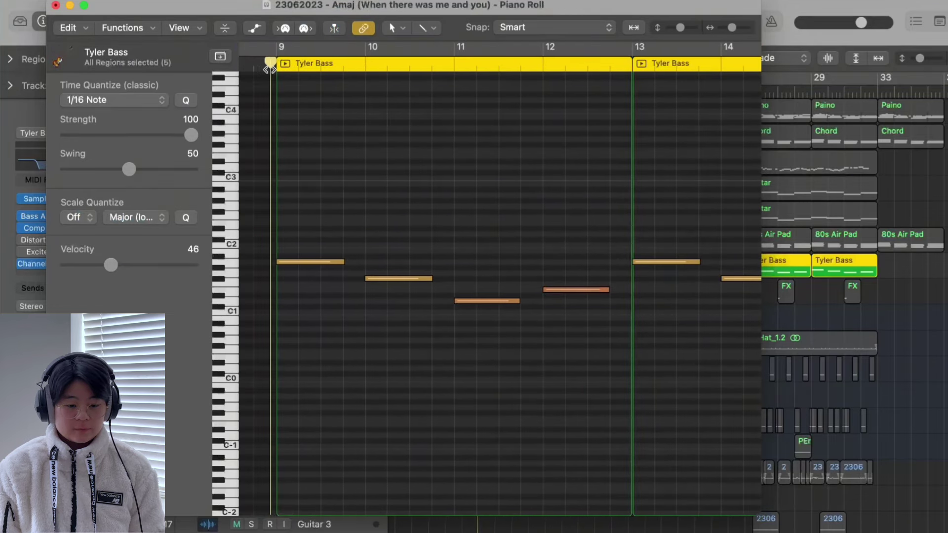
key("space")
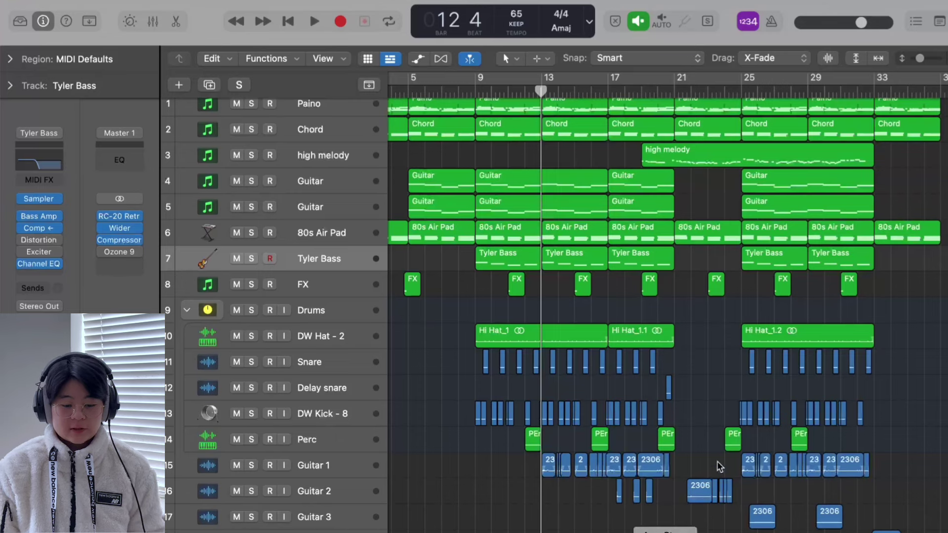
Select the high melody region and enlarge the track rows to show its notes.
left_click(711, 167)
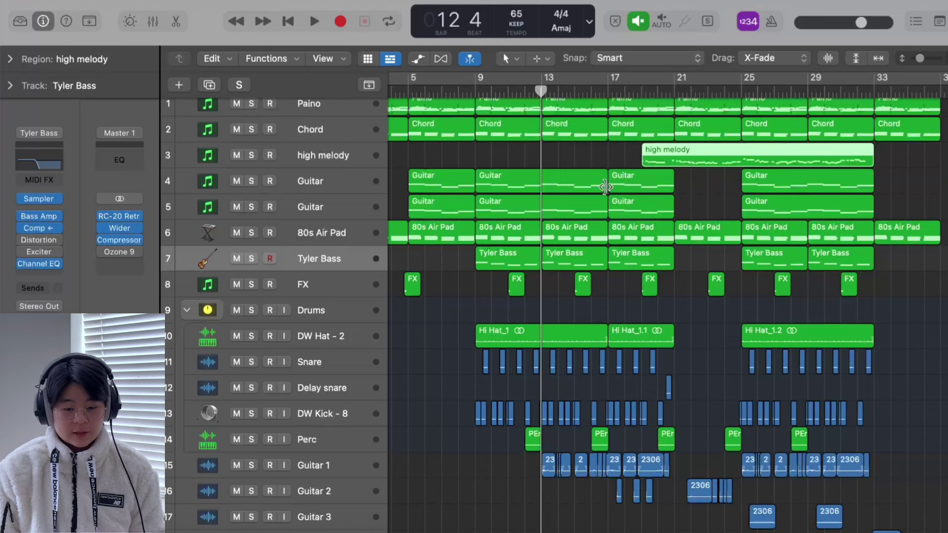
key("super+Down")
scroll(666, 320, "down", 2)
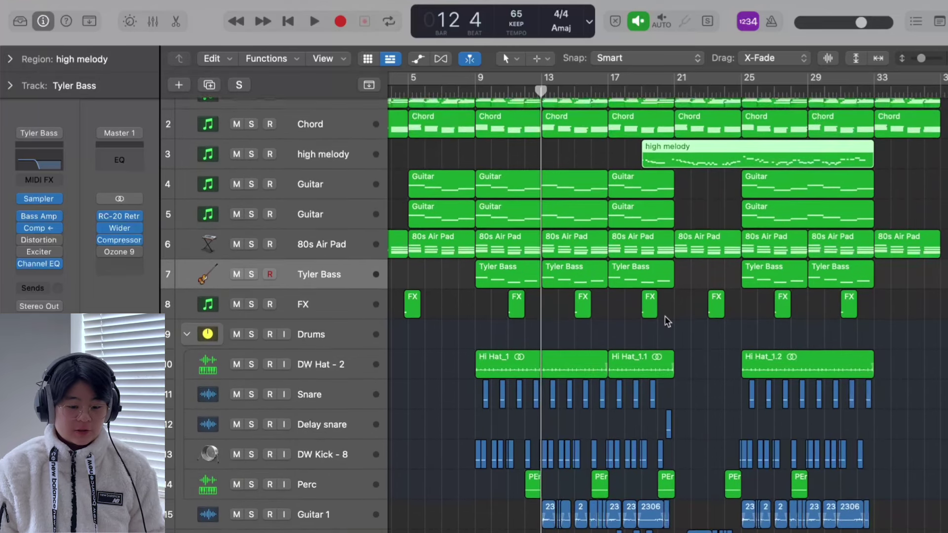
Solo the Drums stack and open the Hi Hat_1 region in the audio editor to examine its hit pattern.
scroll(481, 352, "down", 1)
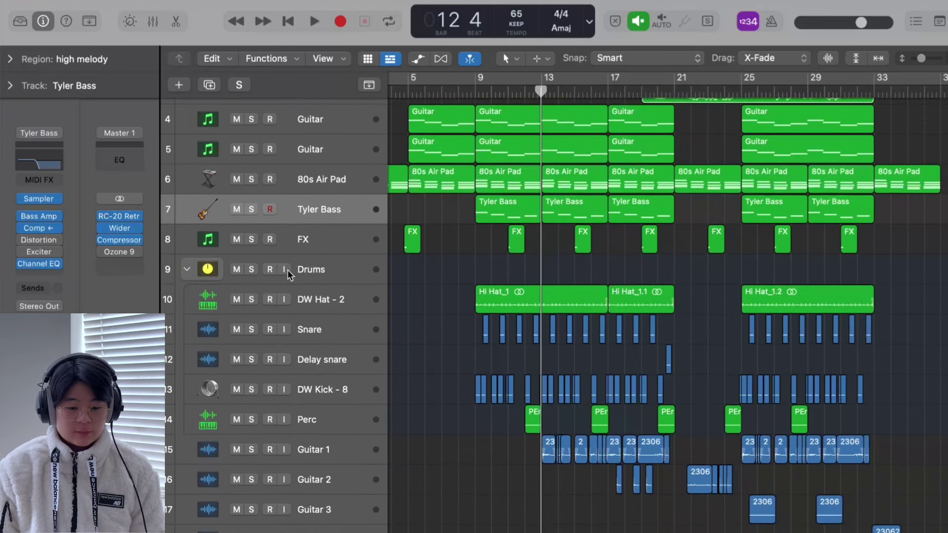
left_click(252, 270)
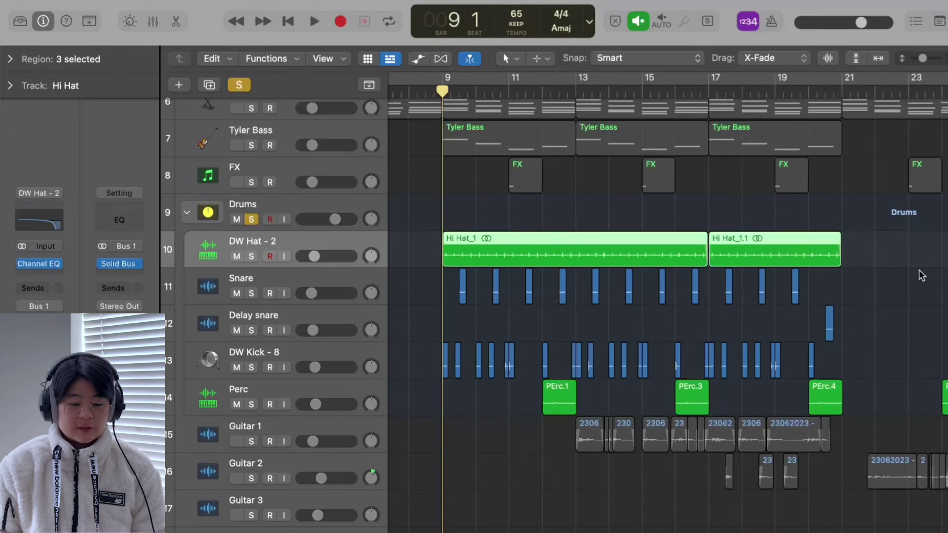
key("super+Right")
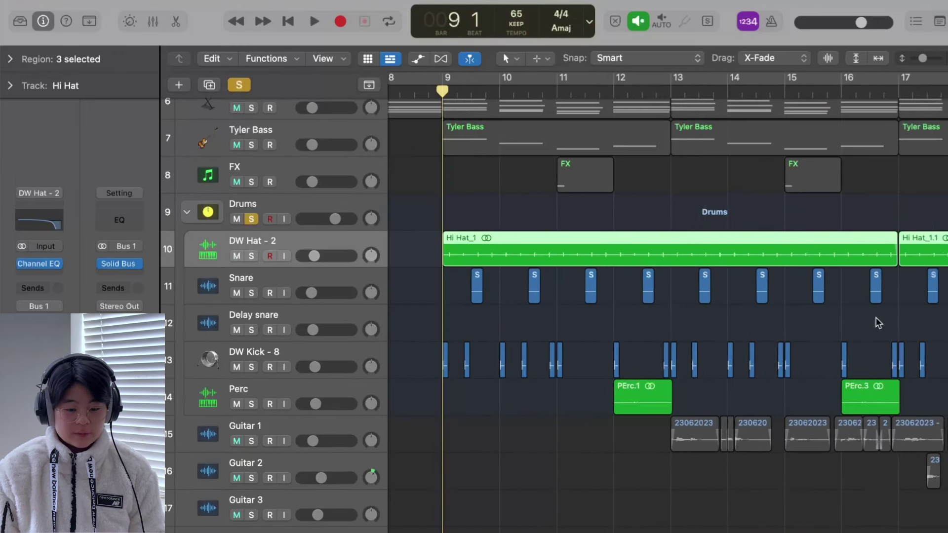
double_click(561, 250)
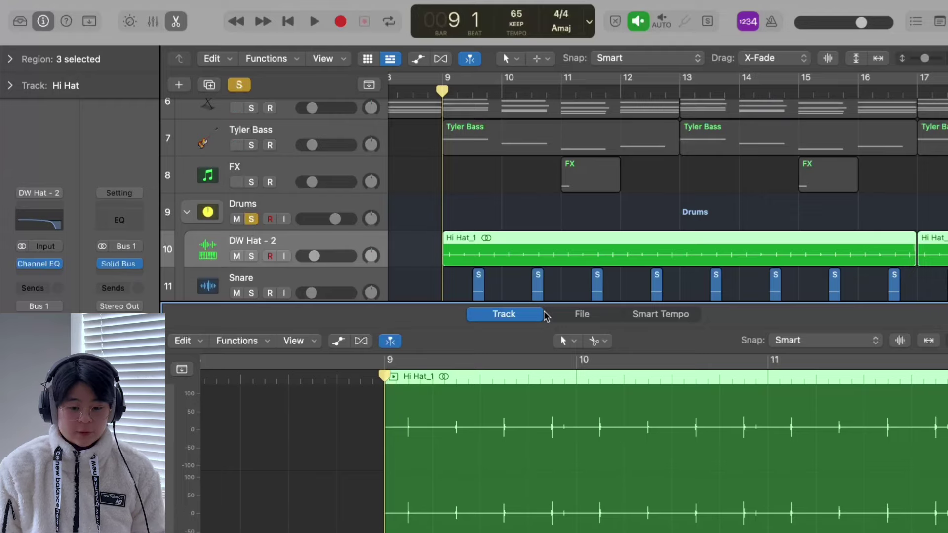
scroll(571, 481, "right", 1)
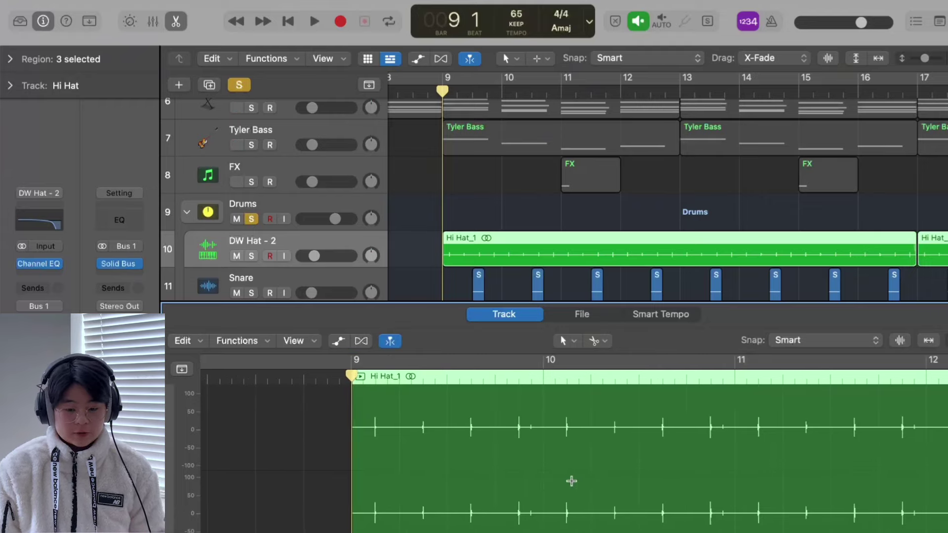
scroll(577, 425, "right", 3)
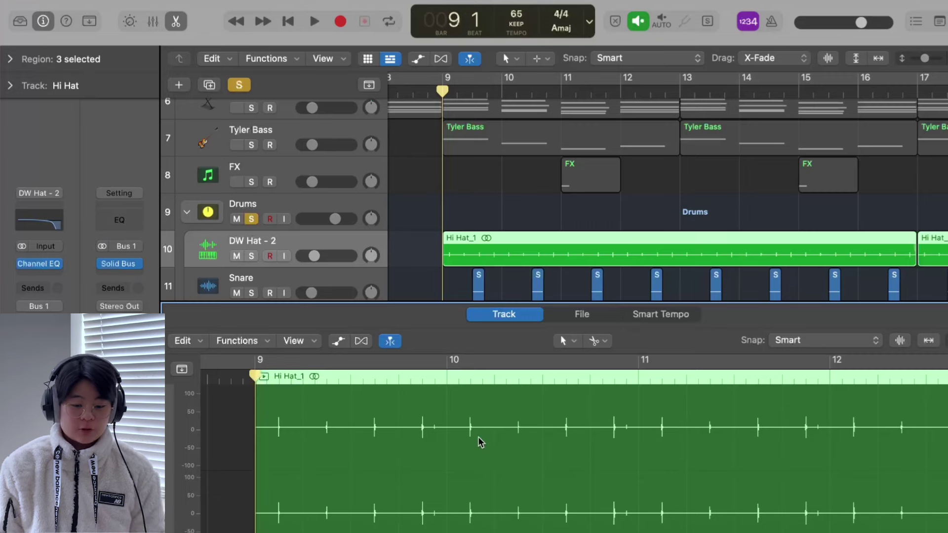
Solo only the DW Hat - 2 track and play its hi-hat pattern from bar 9.
scroll(480, 442, "up", 3)
left_click(592, 258)
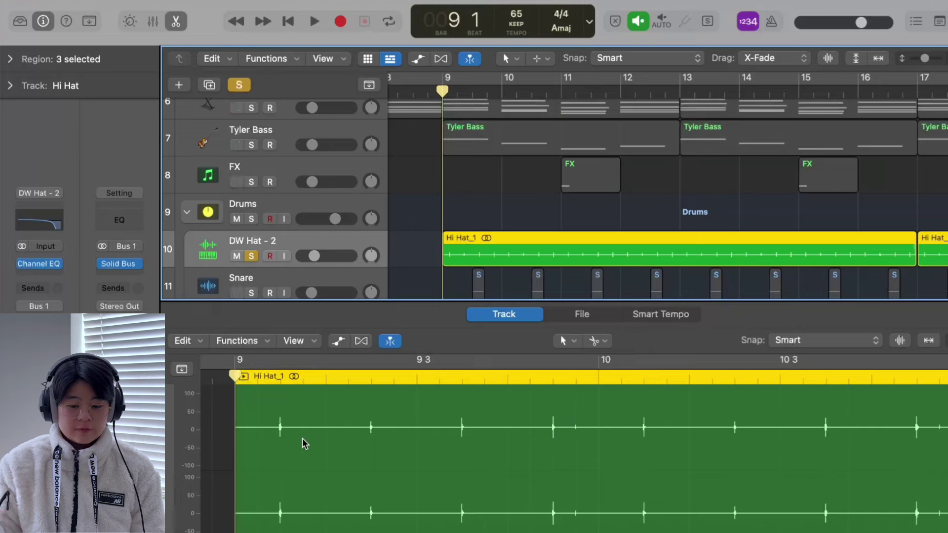
key("space")
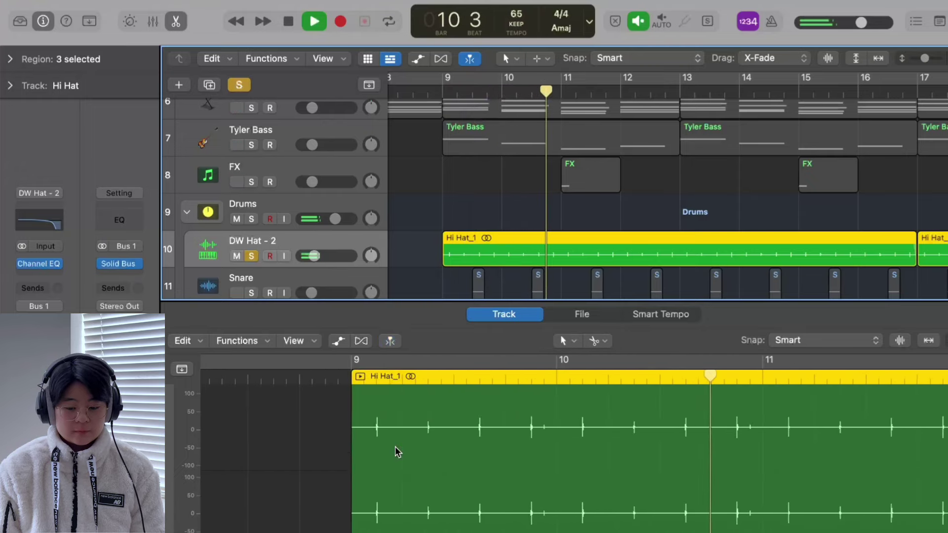
key("space")
Close the audio editor and inspect the hi-hat track's Channel EQ settings.
key("e")
left_click(63, 227)
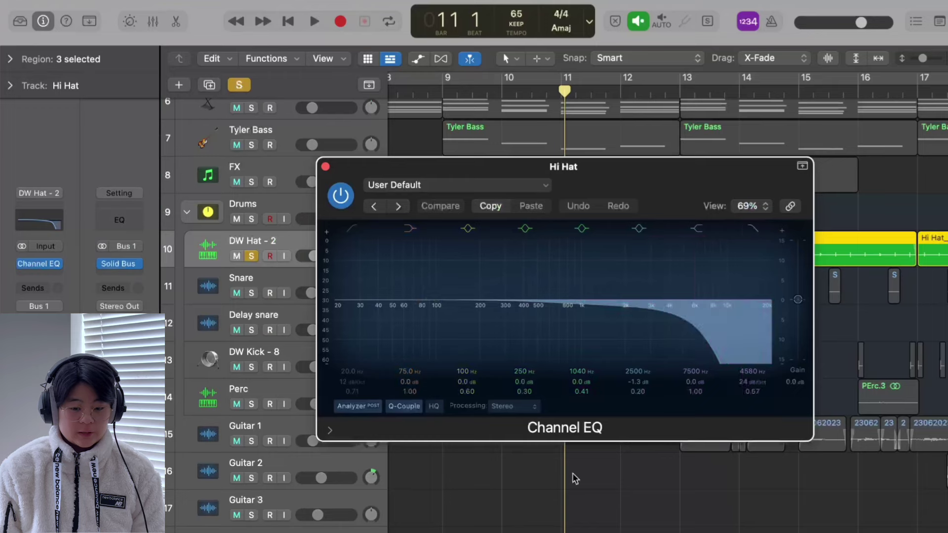
left_click(326, 166)
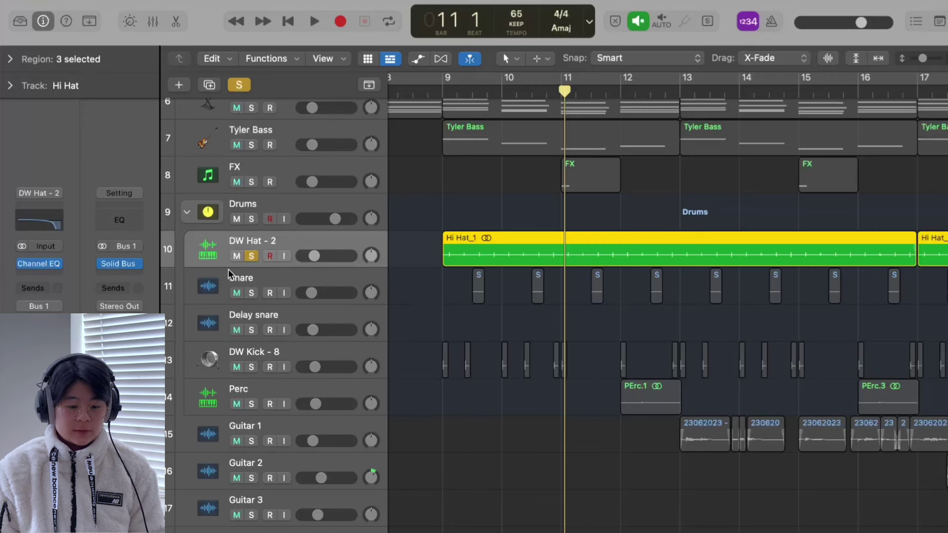
Switch the solo from the hi-hat to the Snare track and play its first hit with its effects bypassed.
left_click(249, 259)
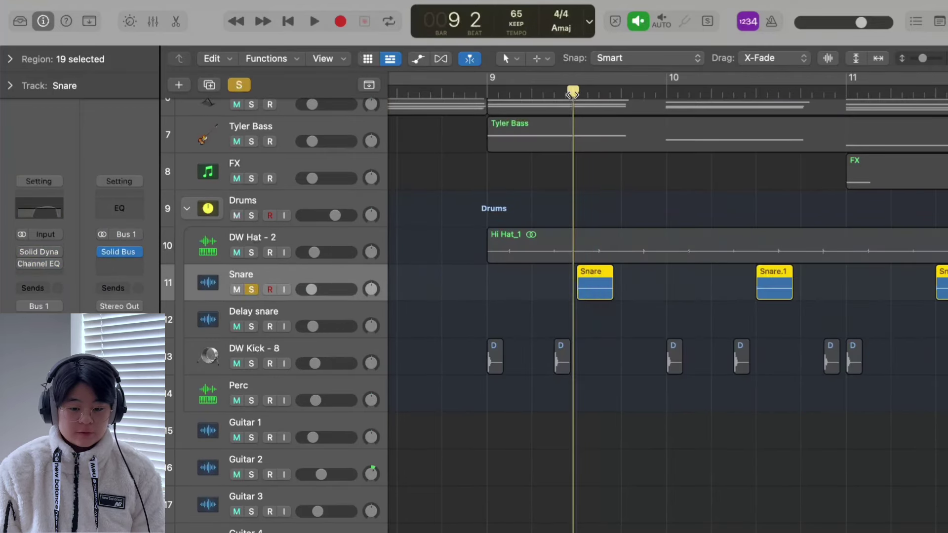
key("space")
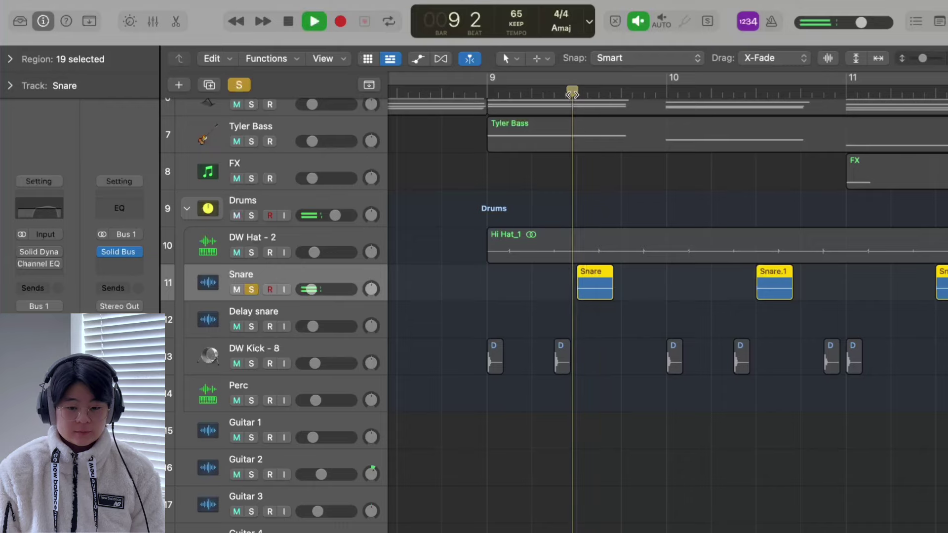
key("space")
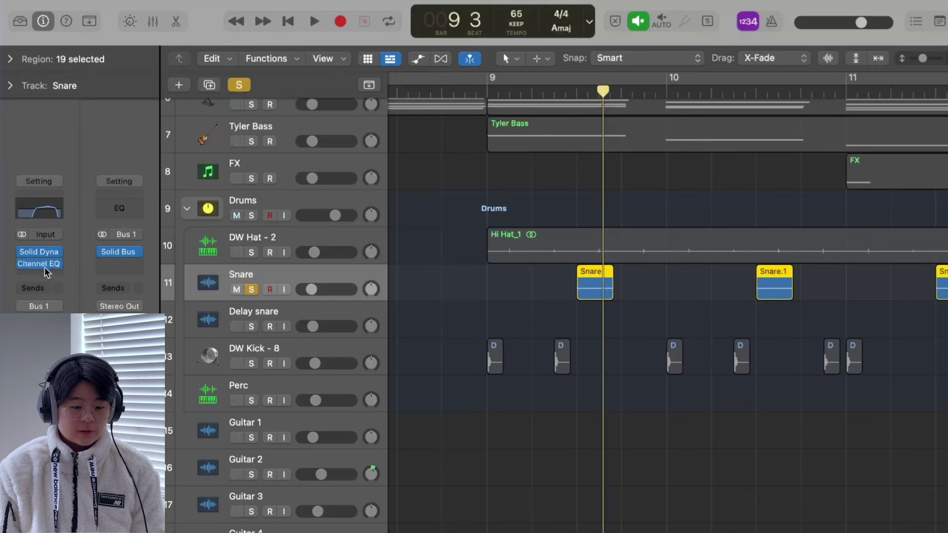
Inspect the Snare track's Solid Dynamics and Channel EQ settings.
left_click(41, 255)
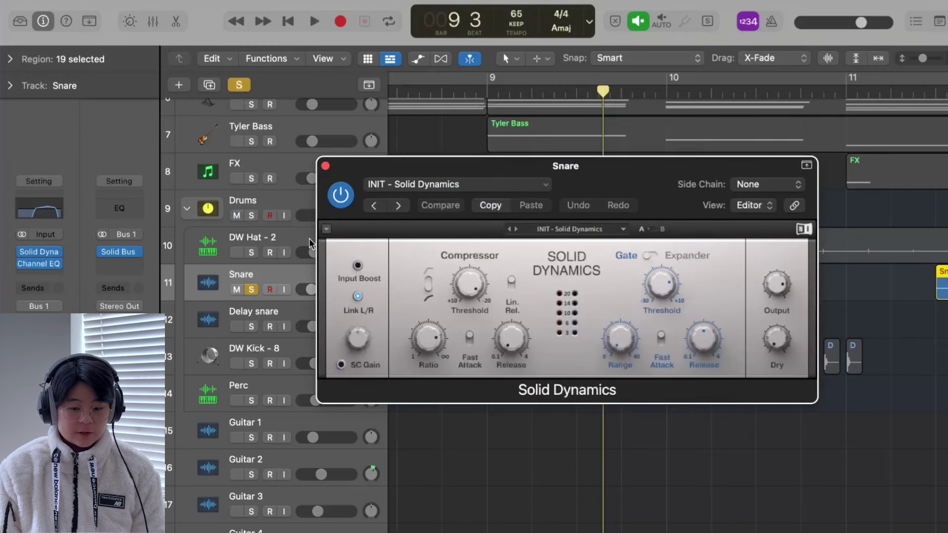
left_click(326, 166)
left_click(39, 264)
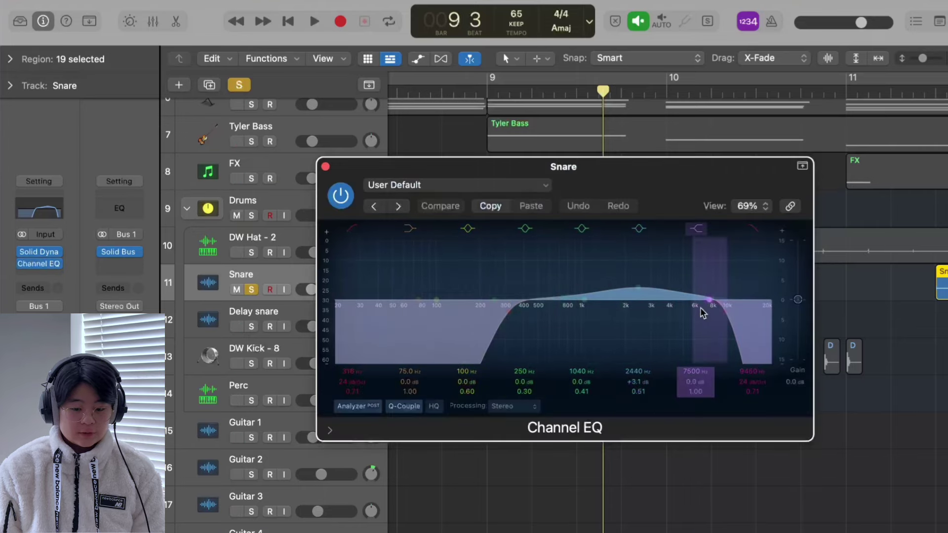
key("super+w")
Play the soloed Snare track from just before its first hit in bar 9 with its effects on.
left_click(566, 93)
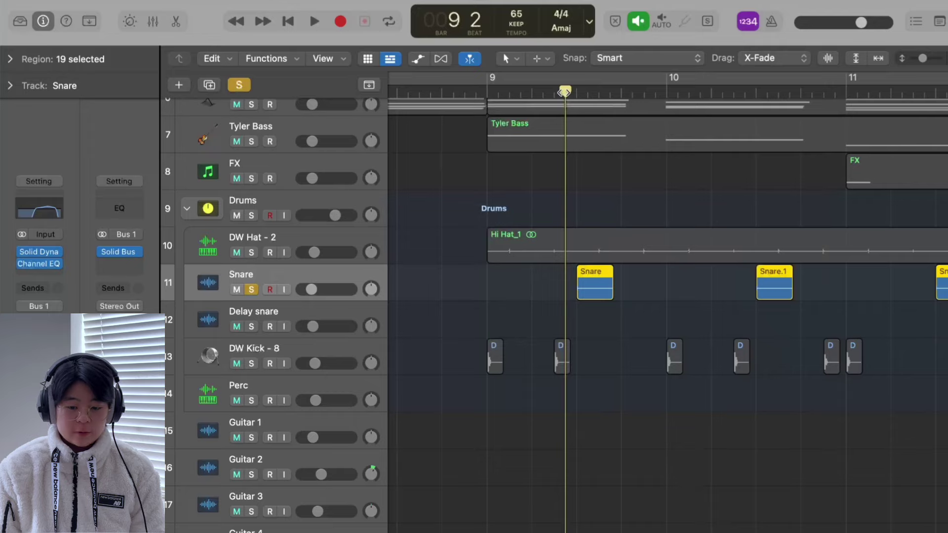
key("space")
left_click(568, 92)
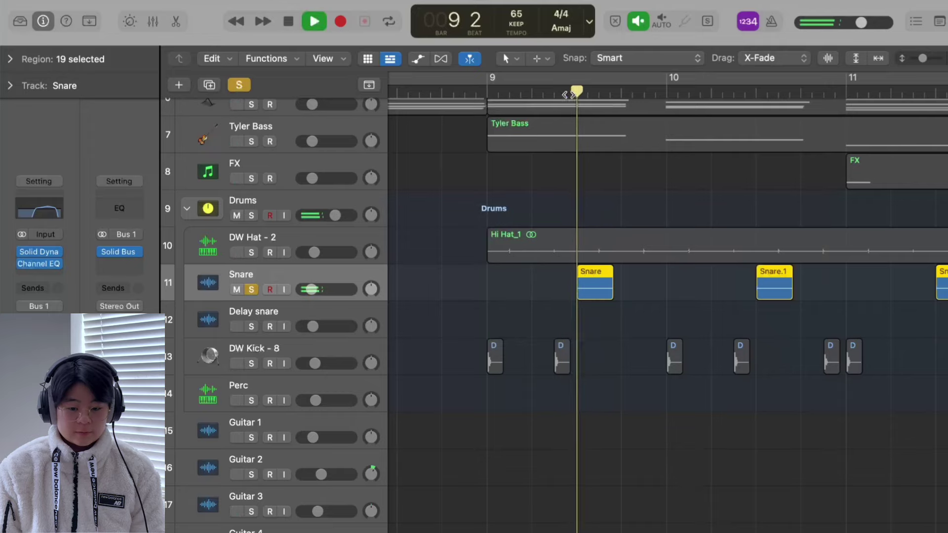
key("space")
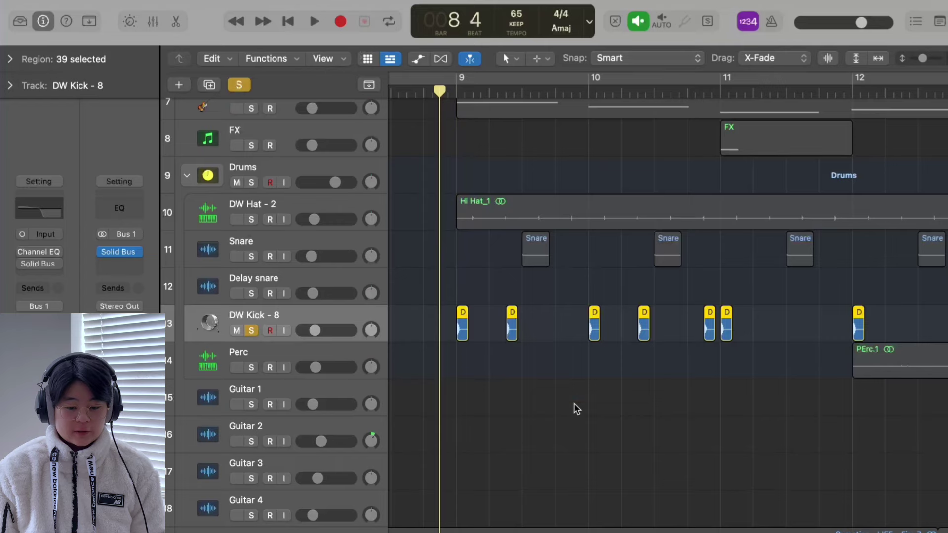
Show the soloed DW Kick - 8 regions and play them from just before bar 9 with the track's effects bypassed.
scroll(574, 403, "right", 3)
scroll(575, 400, "right", 1)
scroll(540, 226, "left", 3)
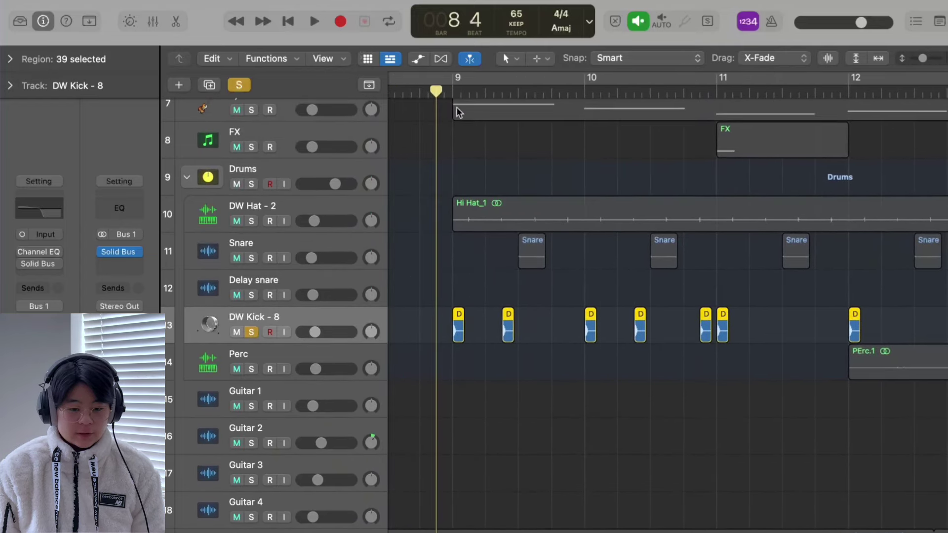
left_click(444, 93)
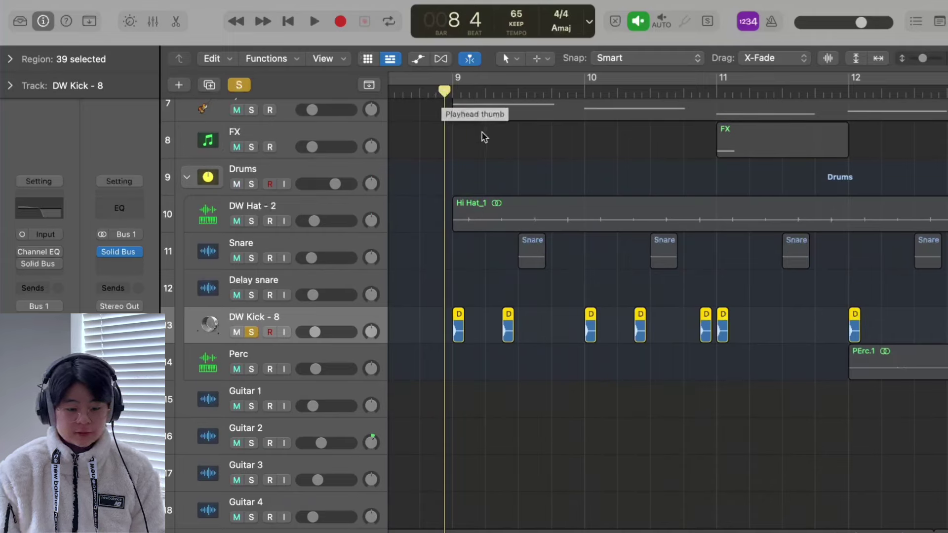
key("space")
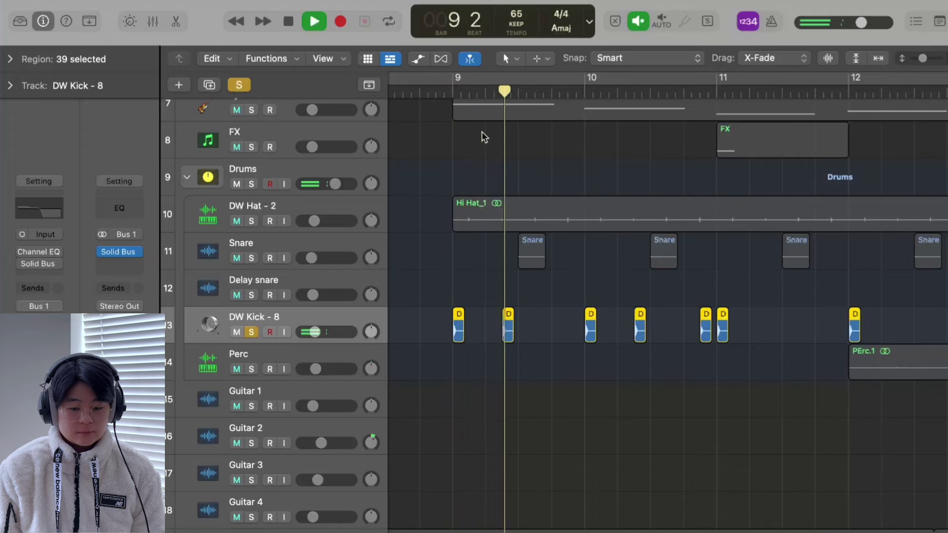
key("space")
Turn on the kick track's Channel EQ and Solid Bus effects and replay it from just before bar 9.
left_click(22, 252)
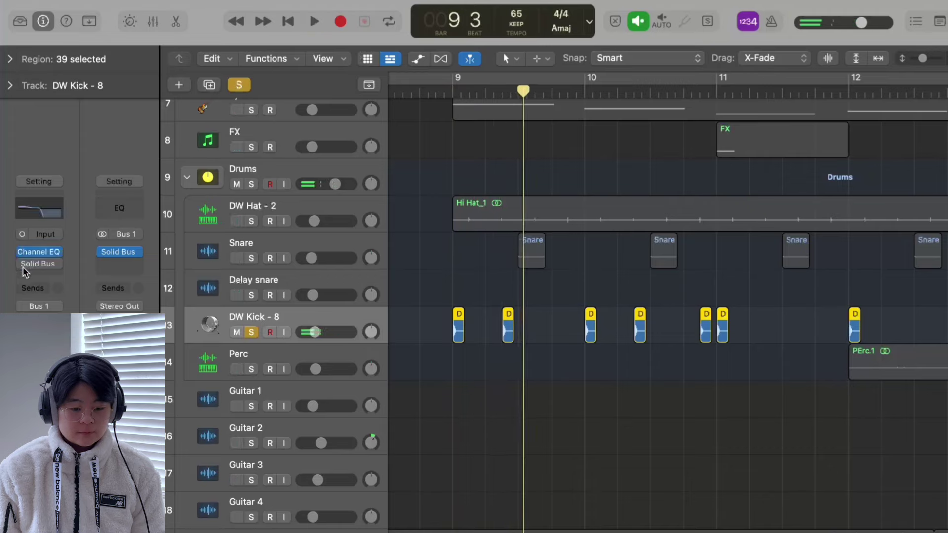
left_click(435, 93)
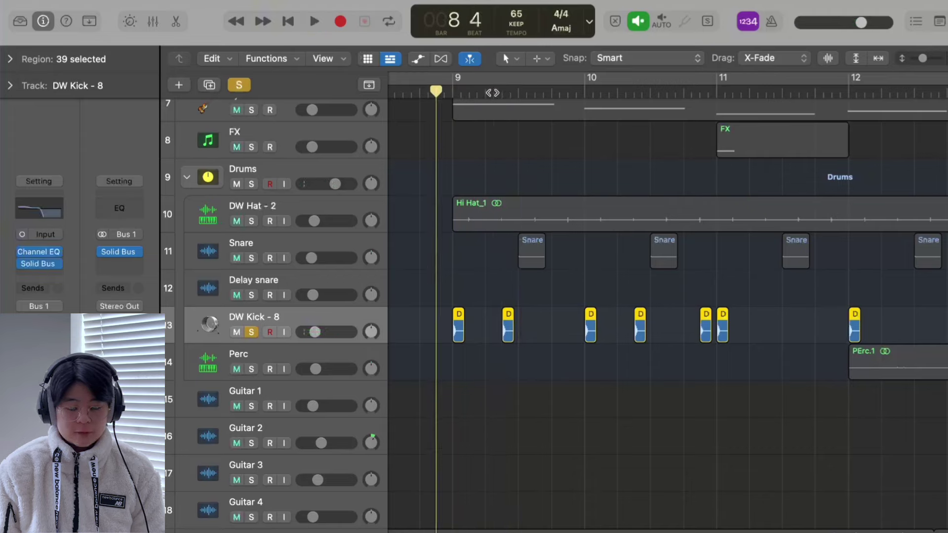
key("space")
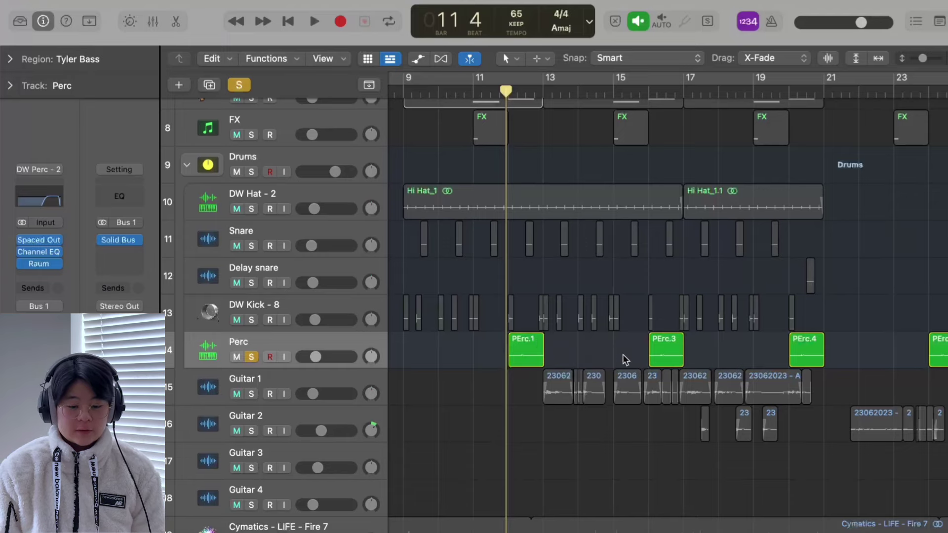
Inspect the Perc track's Spaced Out, Channel EQ and Raum settings.
left_click(40, 241)
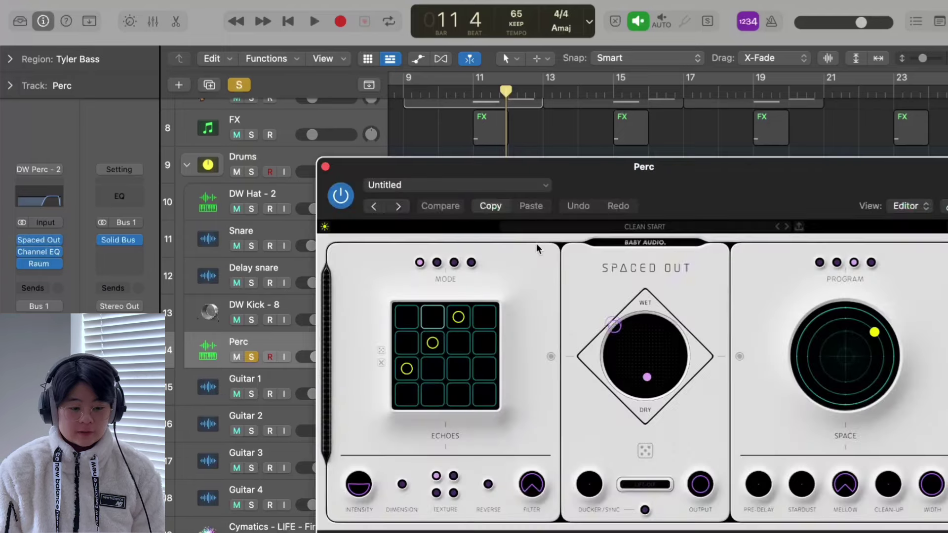
left_click(326, 167)
left_click(38, 251)
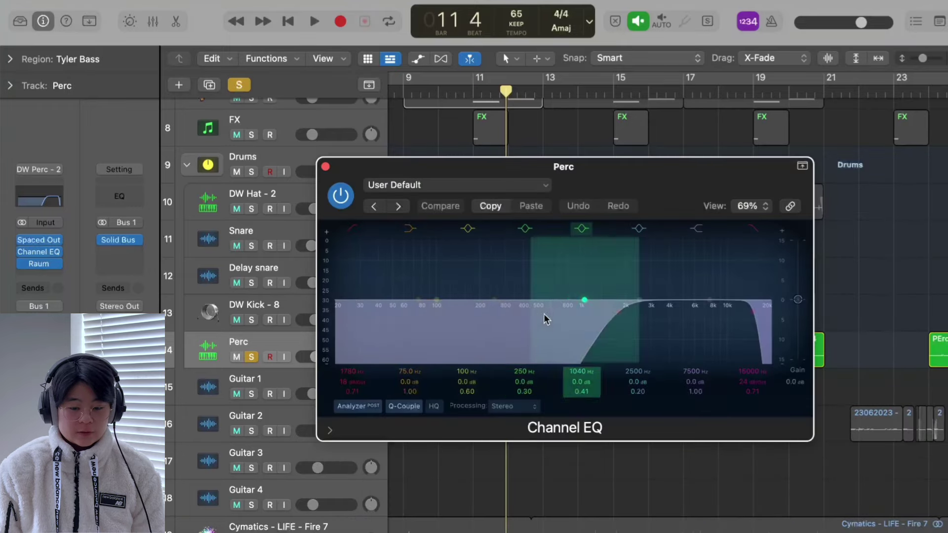
left_click(325, 167)
left_click(40, 266)
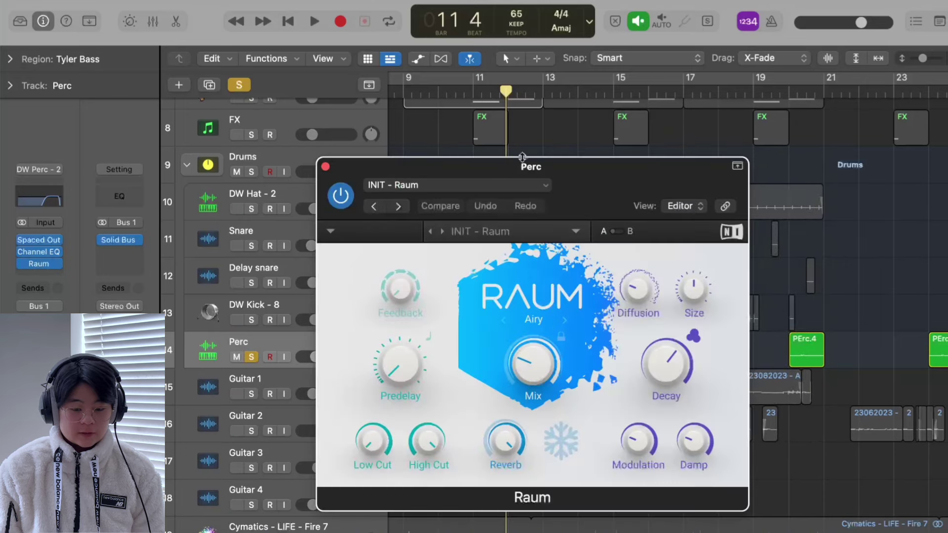
left_click(325, 167)
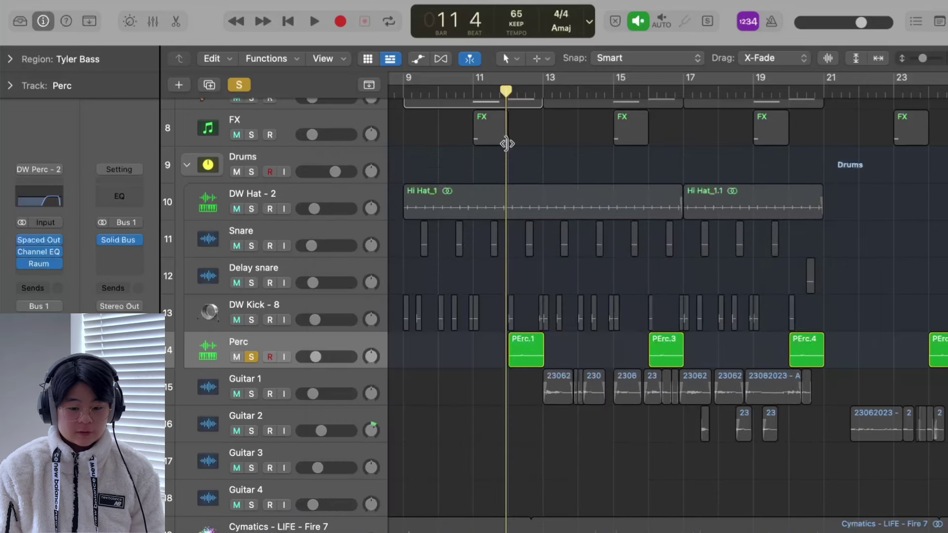
Play the soloed PErc.1 region from just before bar 12, and clear the solo.
key("space")
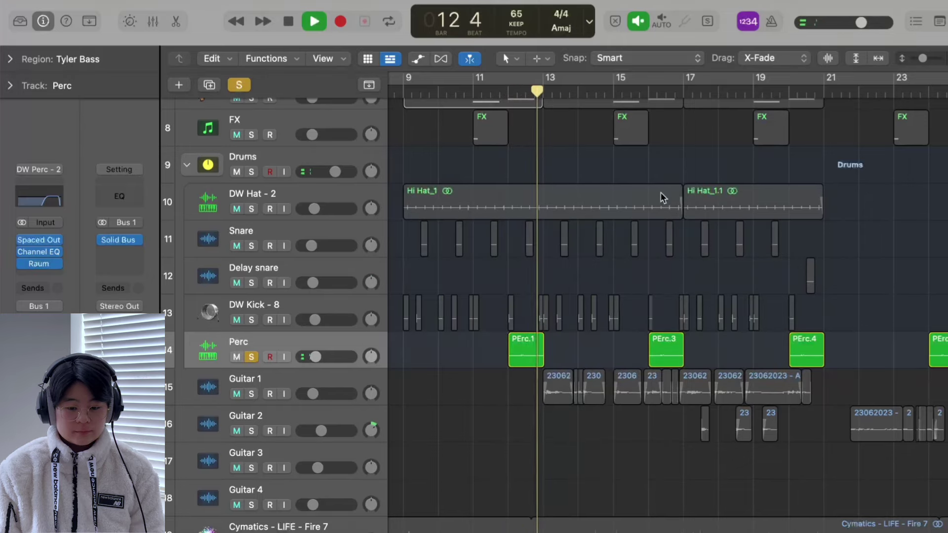
key("space")
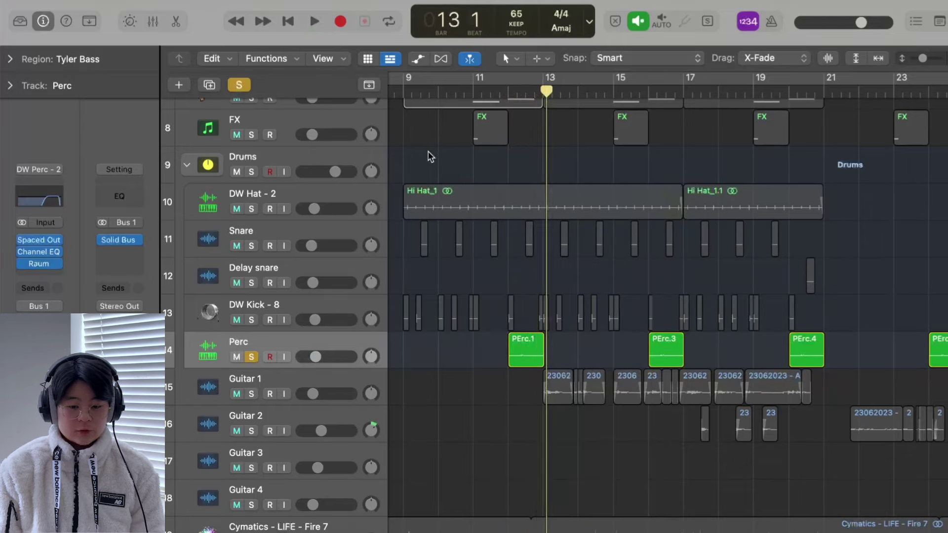
left_click(241, 85)
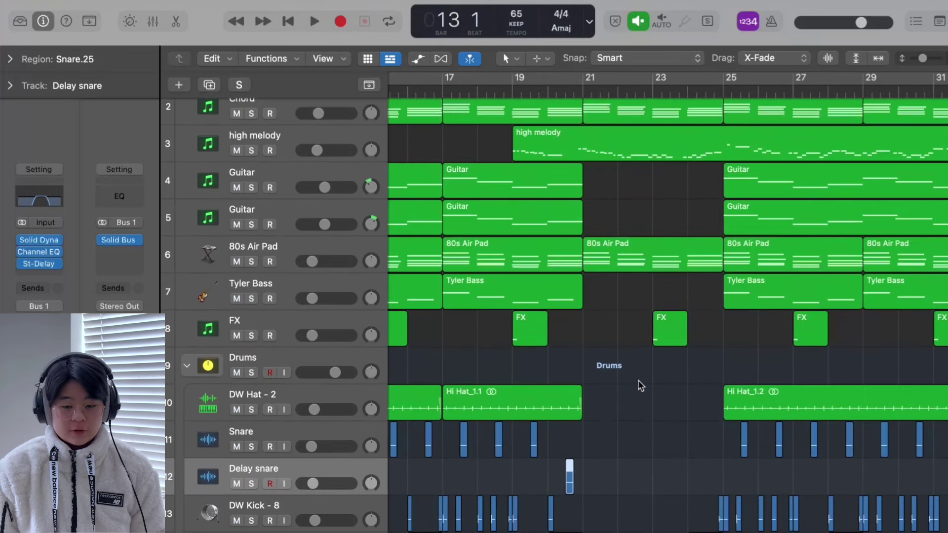
Solo the Delay snare track and inspect its Solid Dynamics, Channel EQ and Stereo Delay settings.
scroll(638, 380, "down", 2)
scroll(289, 433, "down", 1)
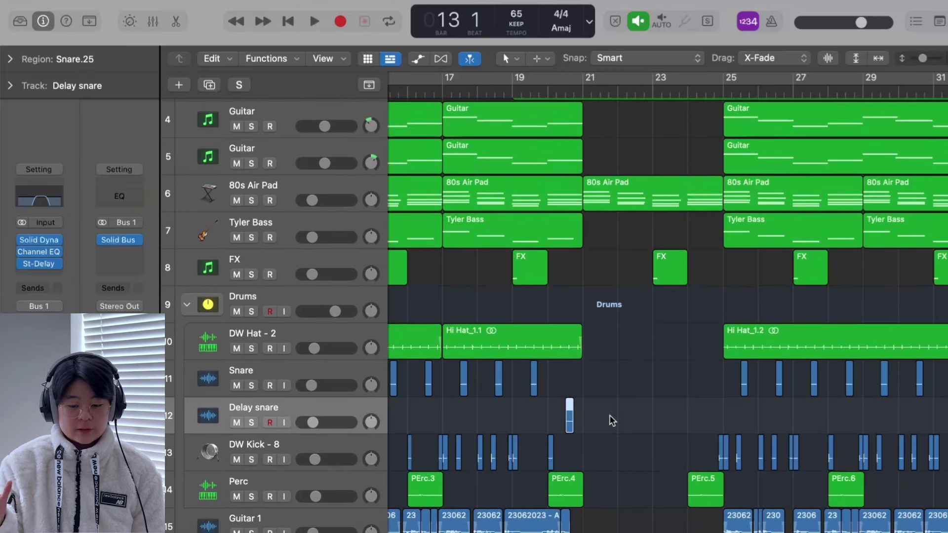
scroll(609, 415, "down", 2)
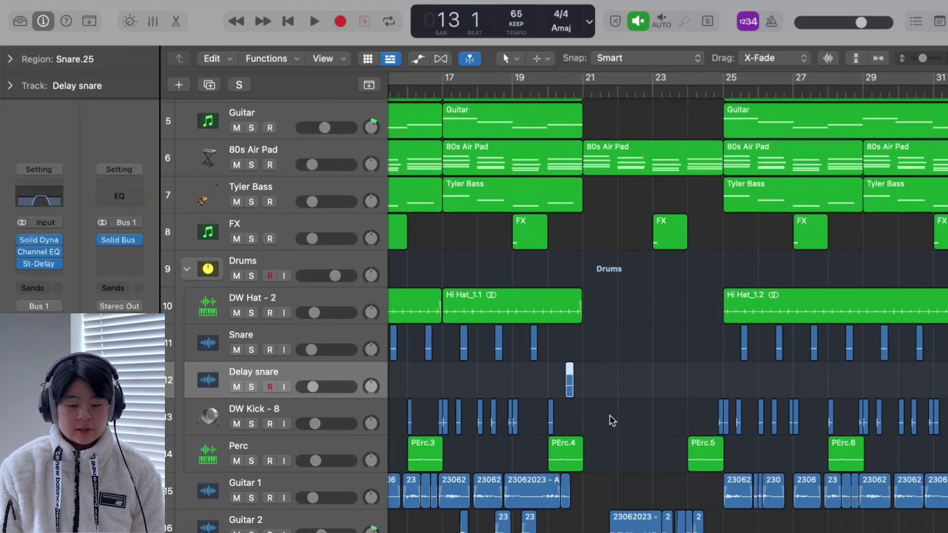
left_click(251, 387)
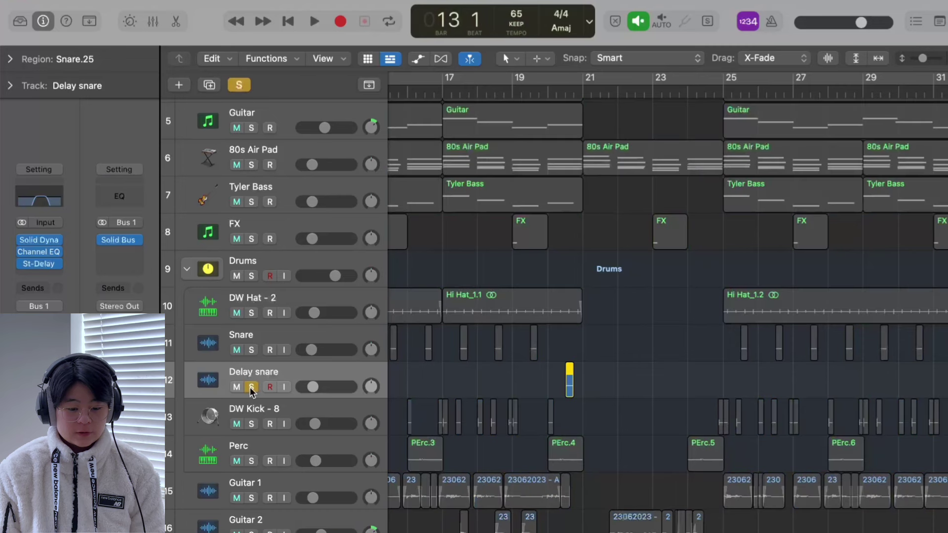
left_click(43, 241)
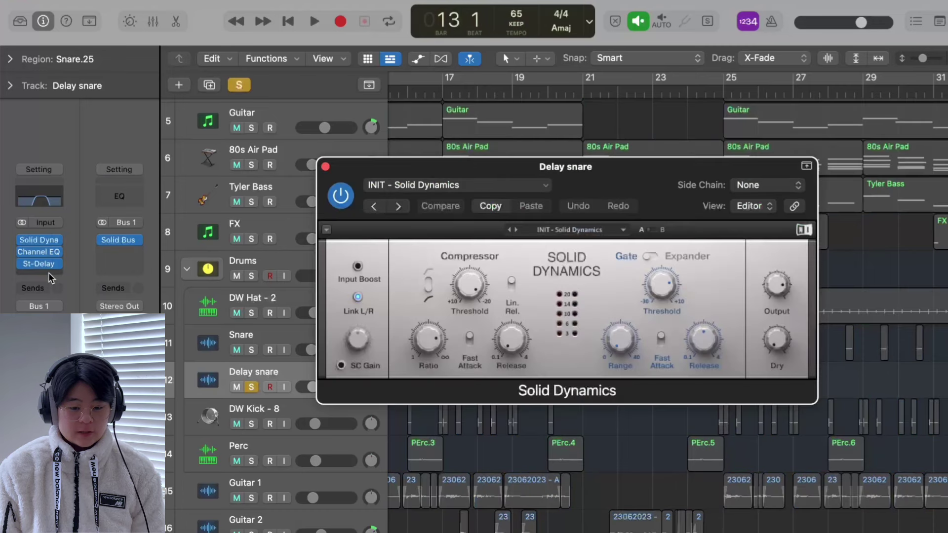
left_click(42, 253)
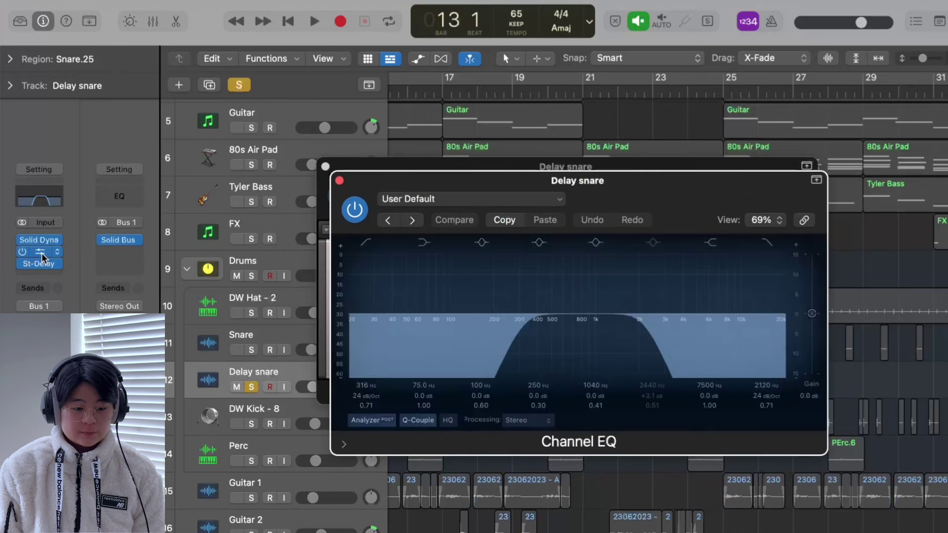
left_click(42, 266)
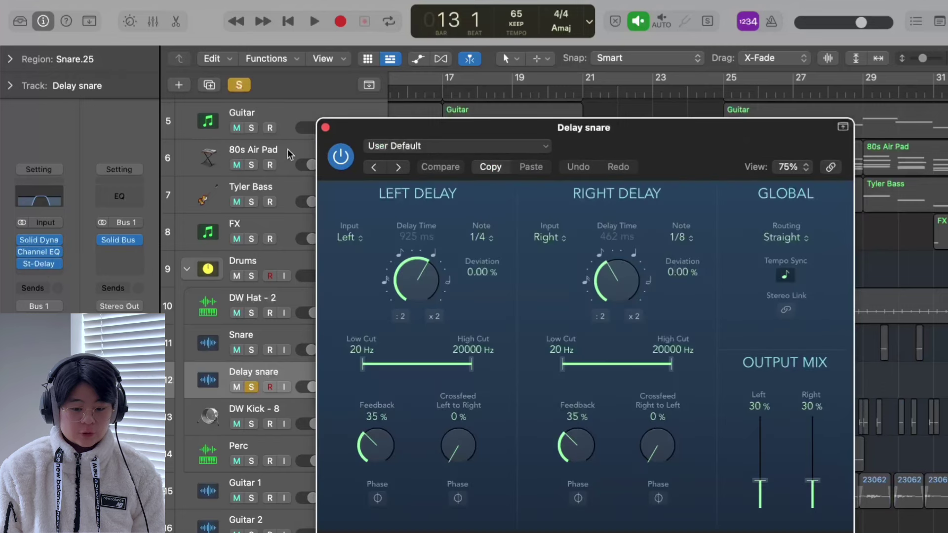
left_click(325, 128)
left_click(338, 167)
Play the soloed Delay snare hit just before bar 21, and the soloed Drums group from just before bar 9.
key("space")
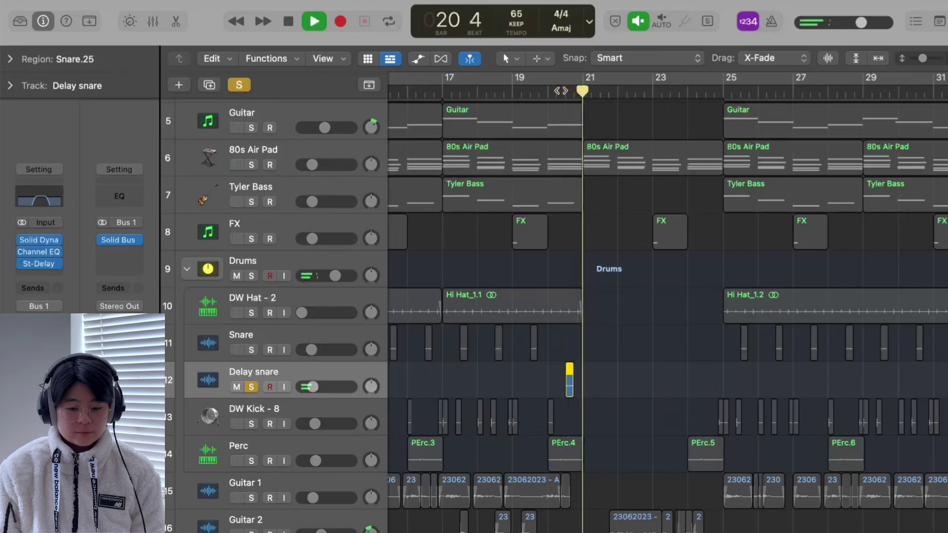
key("space")
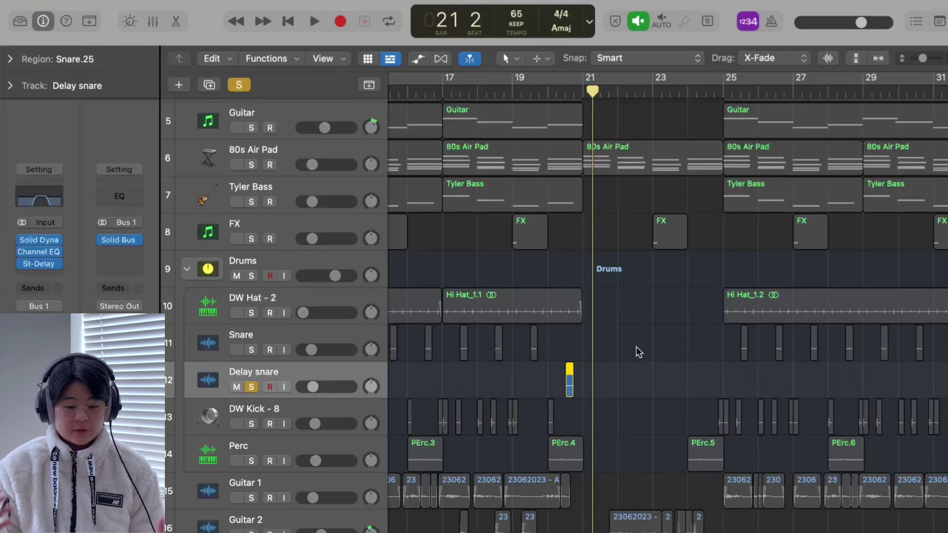
key("super+a")
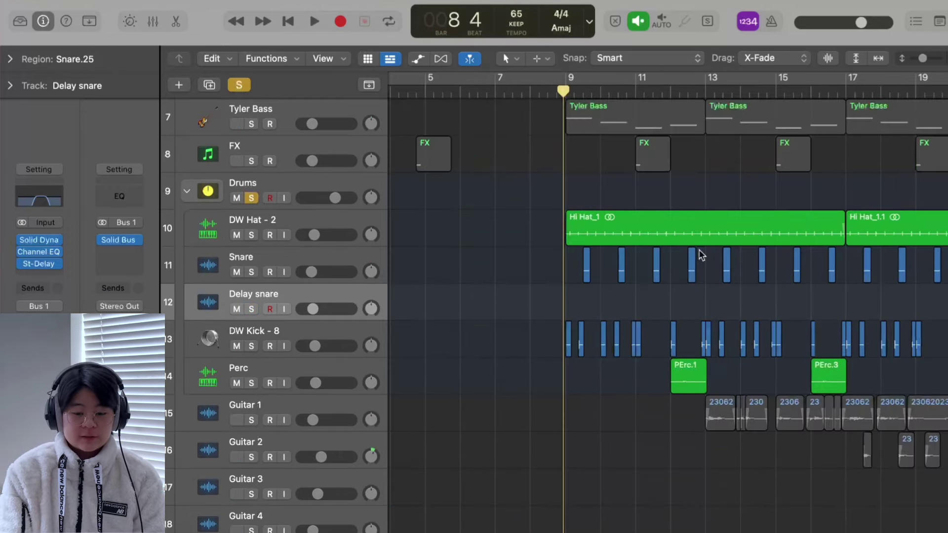
key("space")
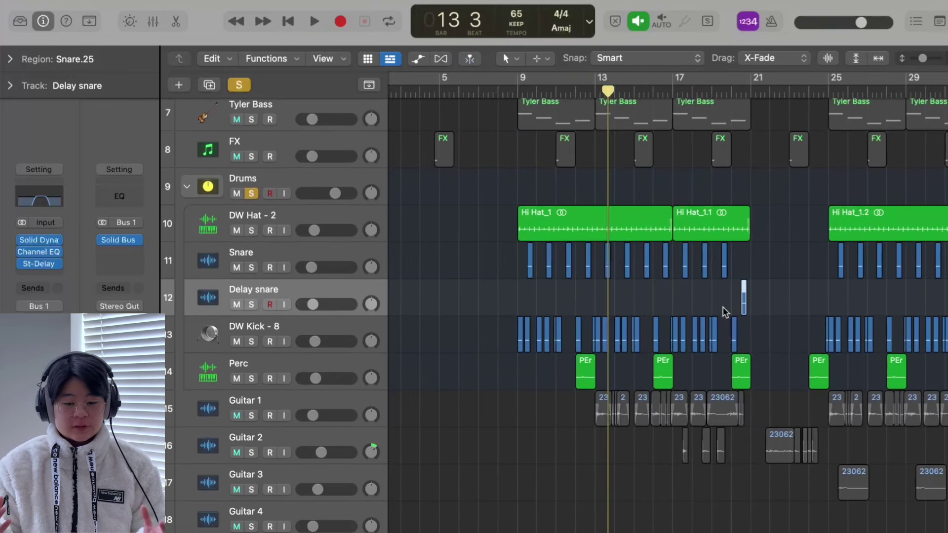
Inspect the Guitar 1 track's Guitar Rig 6 and soothe2 settings, dismissing the new-version notice.
scroll(682, 308, "down", 2)
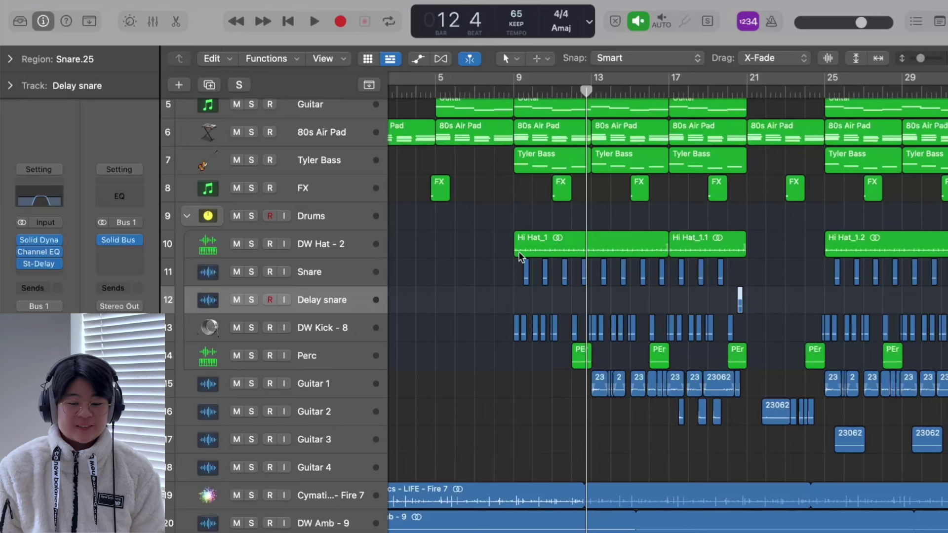
scroll(516, 260, "right", 2)
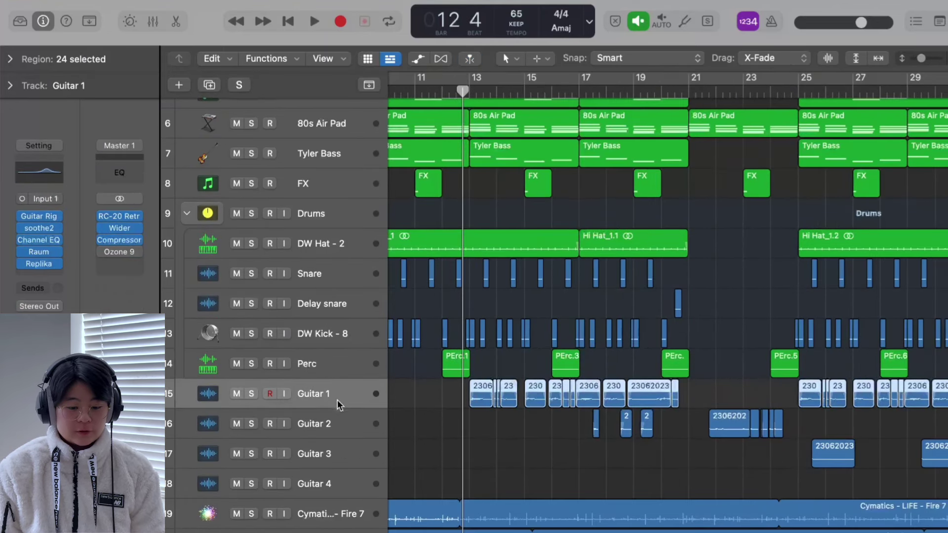
left_click(41, 217)
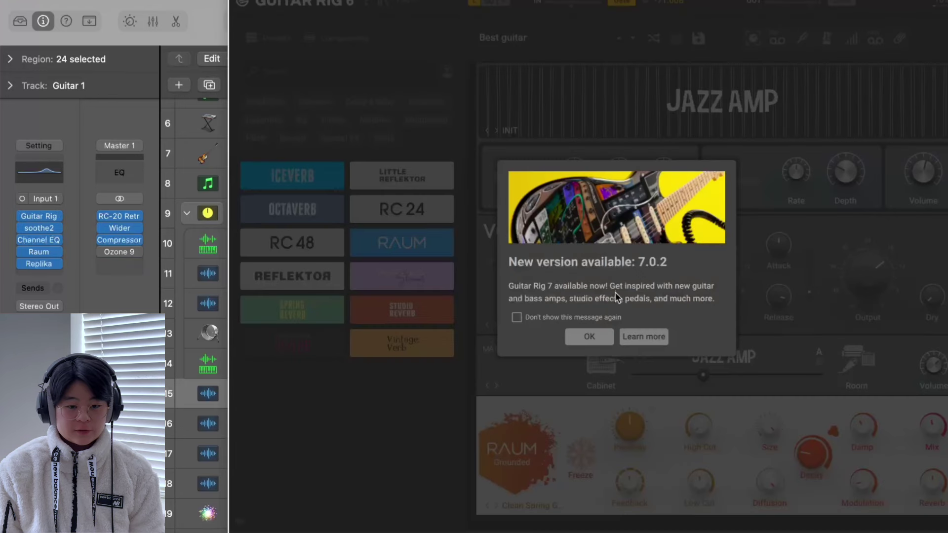
left_click(600, 335)
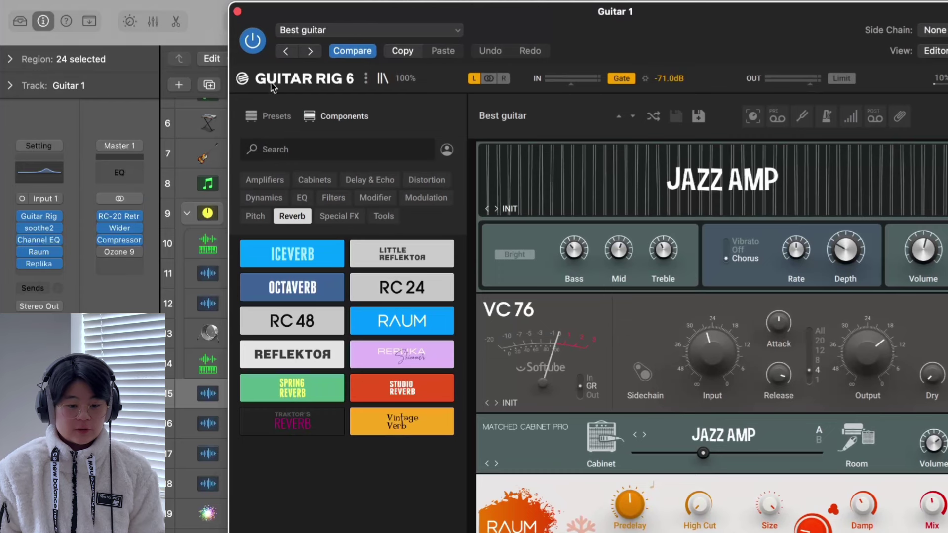
left_click(238, 11)
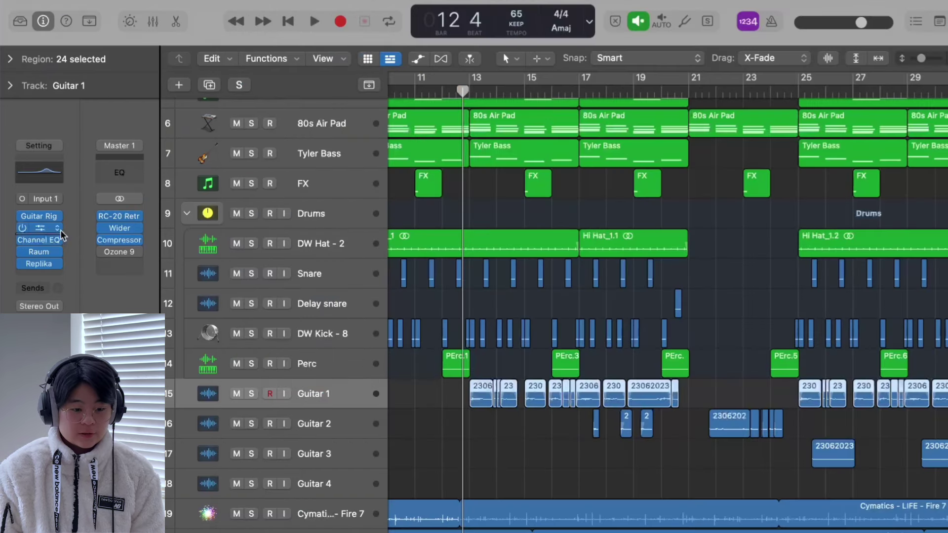
left_click(40, 229)
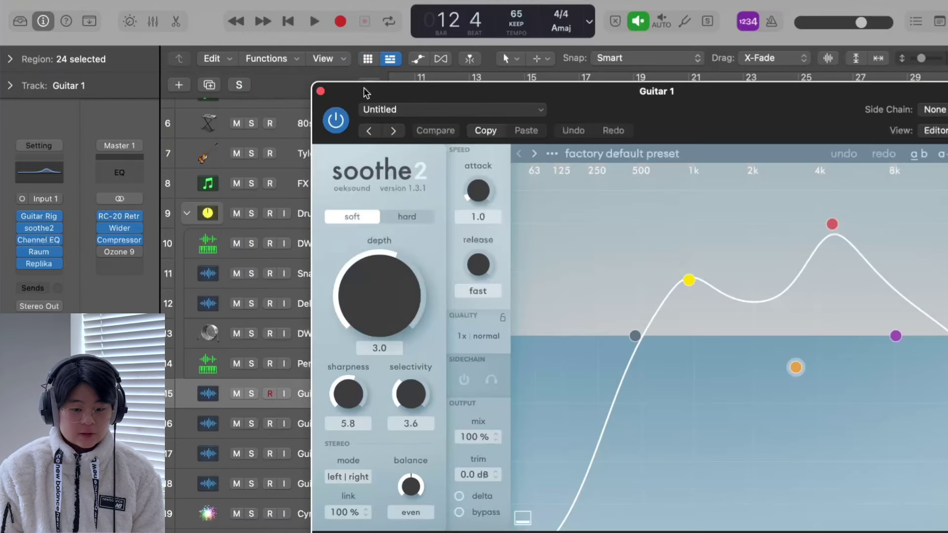
left_click(321, 92)
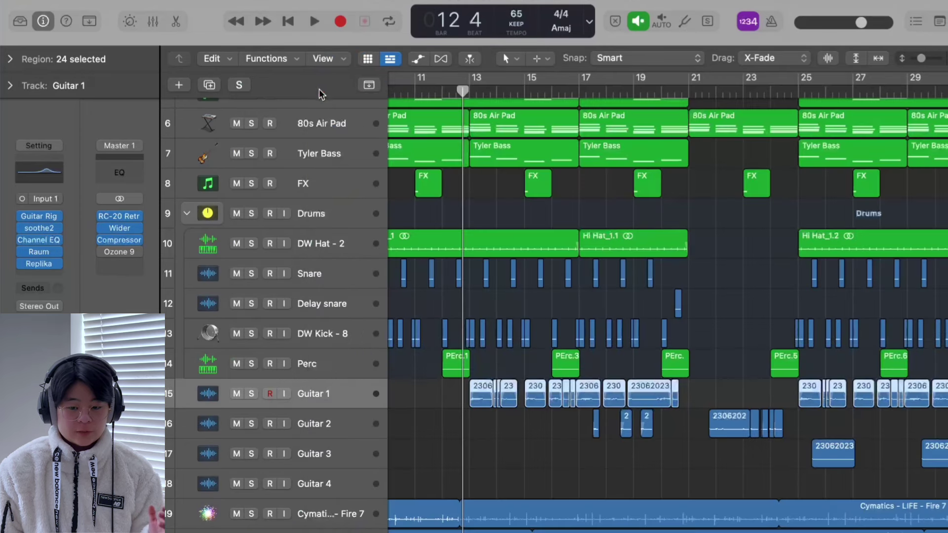
Inspect the Guitar 1 track's Channel EQ, Raum and Replika settings.
left_click(45, 242)
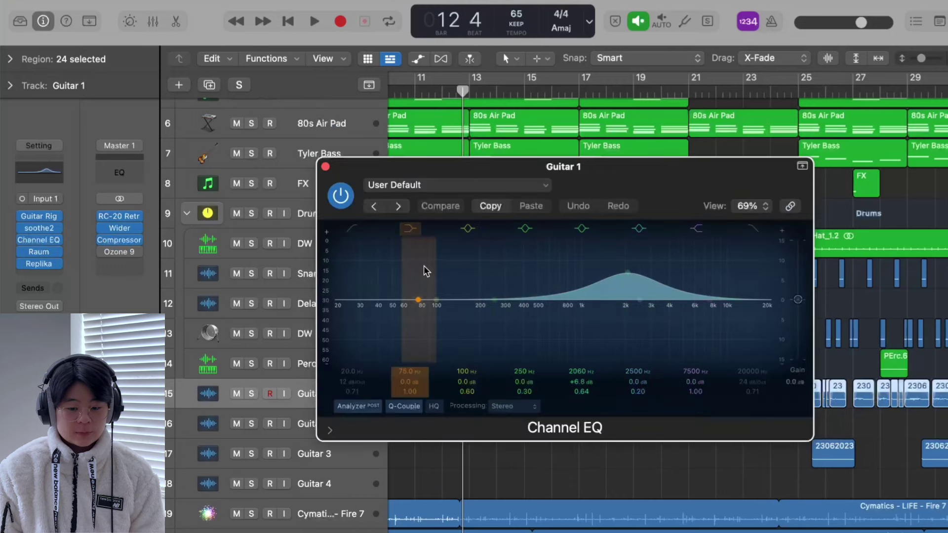
left_click(326, 166)
left_click(40, 253)
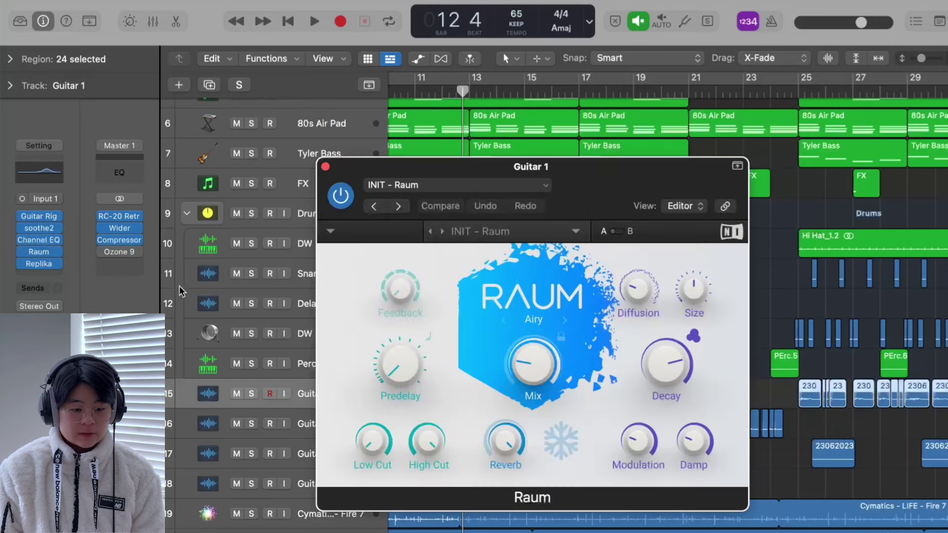
left_click(324, 166)
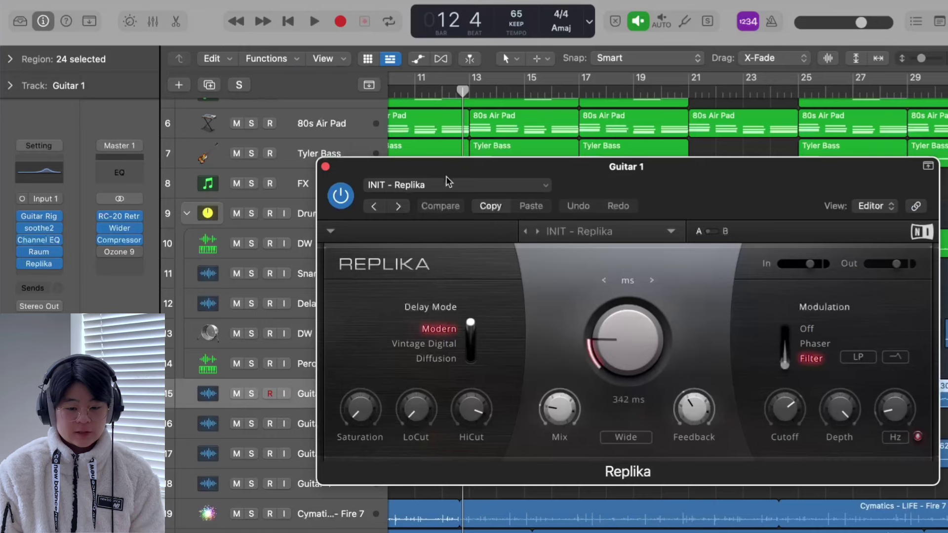
left_click(325, 168)
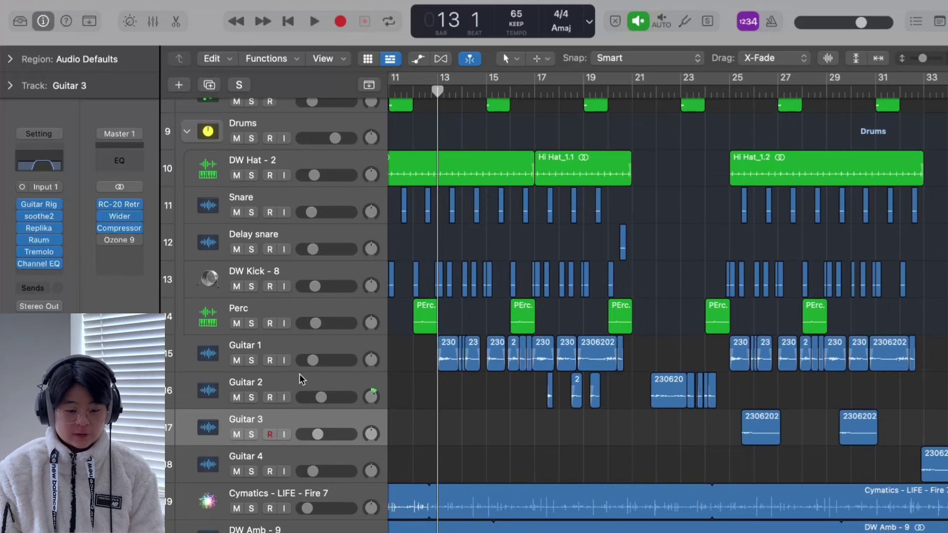
Show the track automation and examine Guitar 2's pan curve between bars 17 and 22.
key("a")
scroll(588, 405, "left", 2)
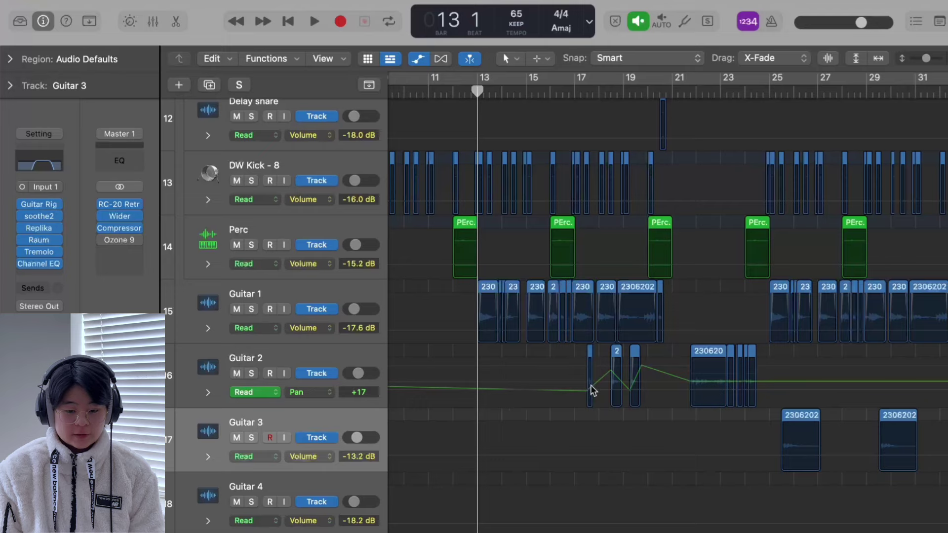
scroll(591, 387, "up", 5)
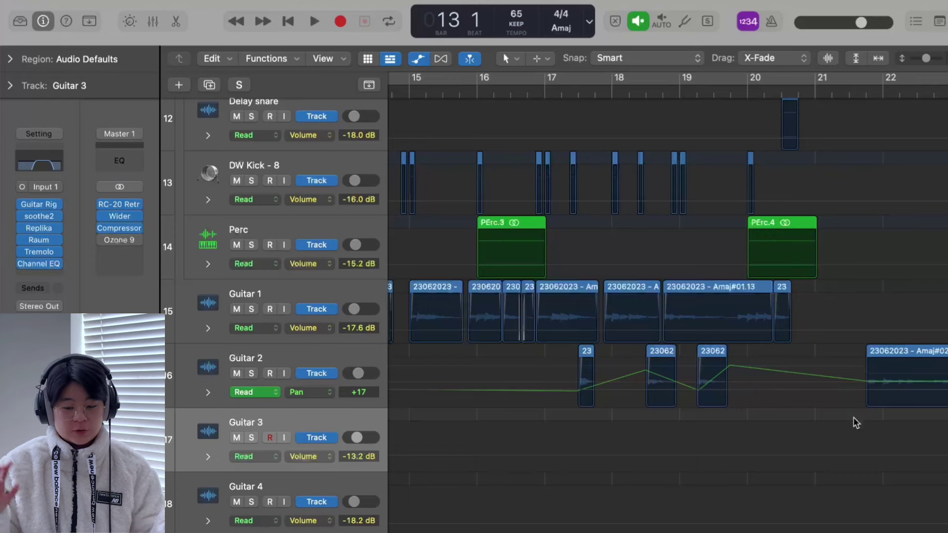
Hide the automation and look over the Guitar 3 and Guitar 4 regions from bar 25 onward.
scroll(892, 420, "right", 5)
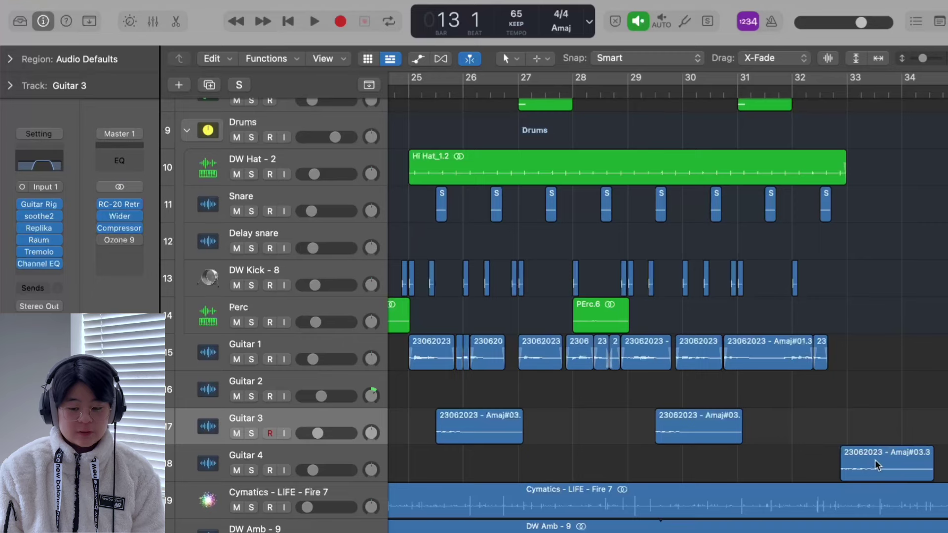
scroll(883, 440, "right", 2)
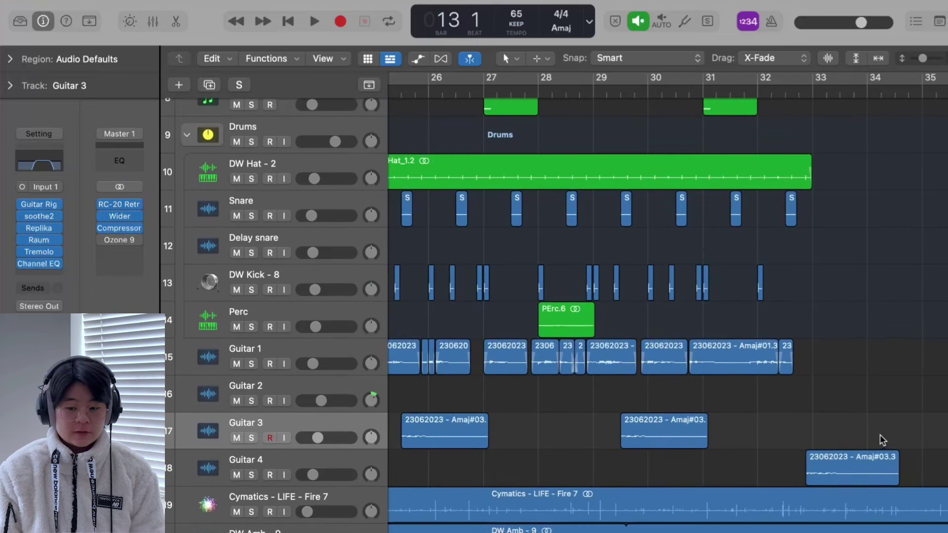
scroll(810, 446, "left", 1)
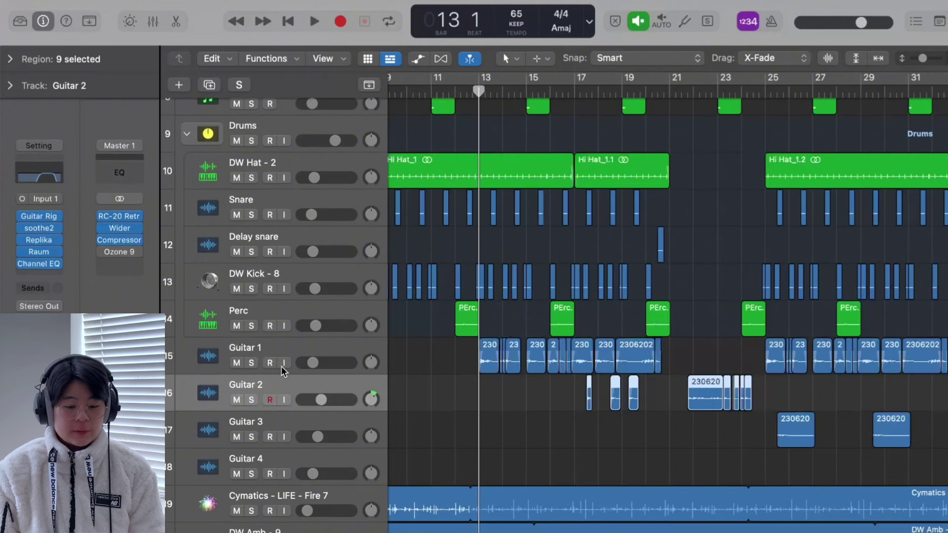
Compare the effect chains of the Guitar 1 to Guitar 4 tracks and view Guitar 4's Channel EQ curve.
left_click(275, 351)
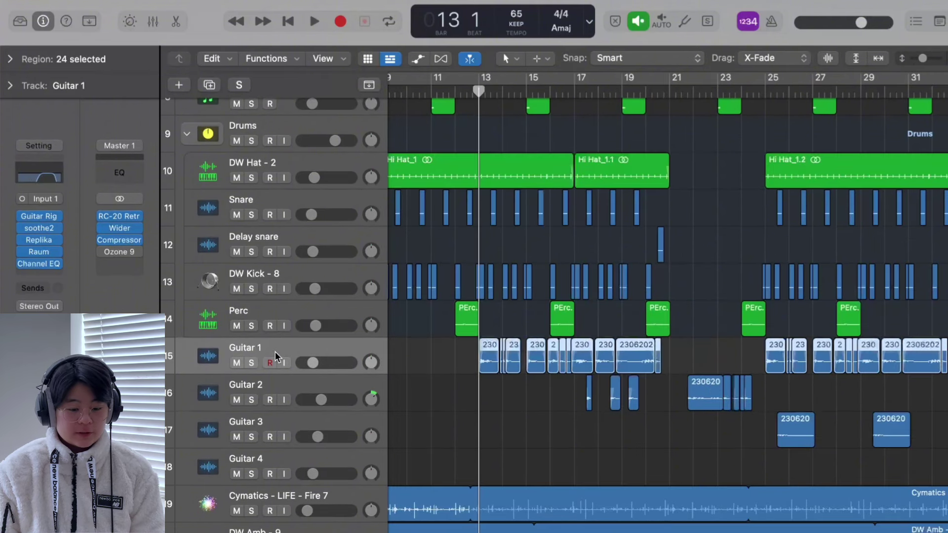
left_click(286, 384)
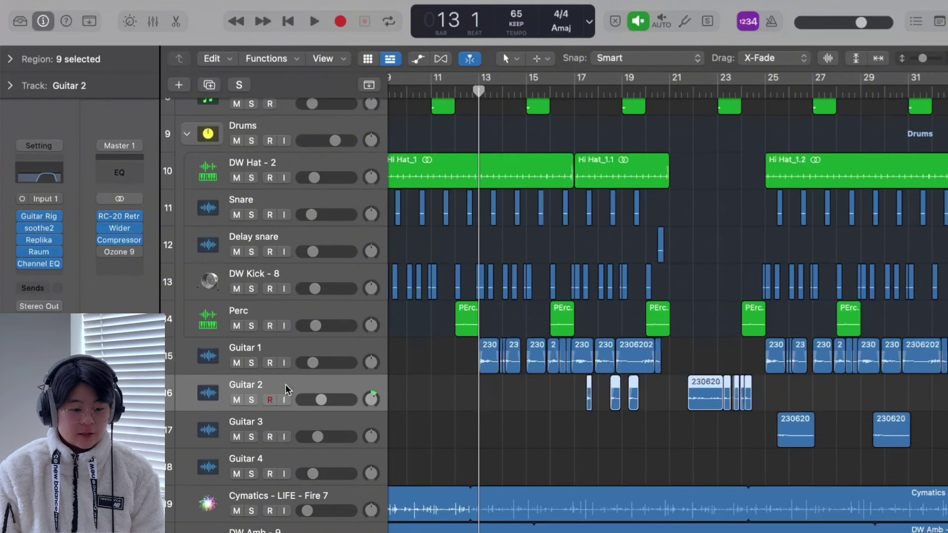
left_click(300, 422)
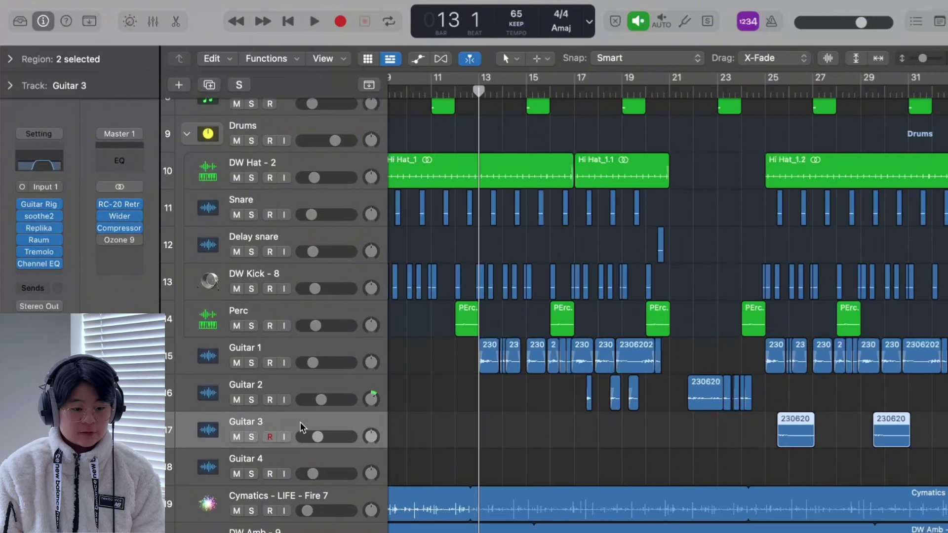
left_click(289, 453)
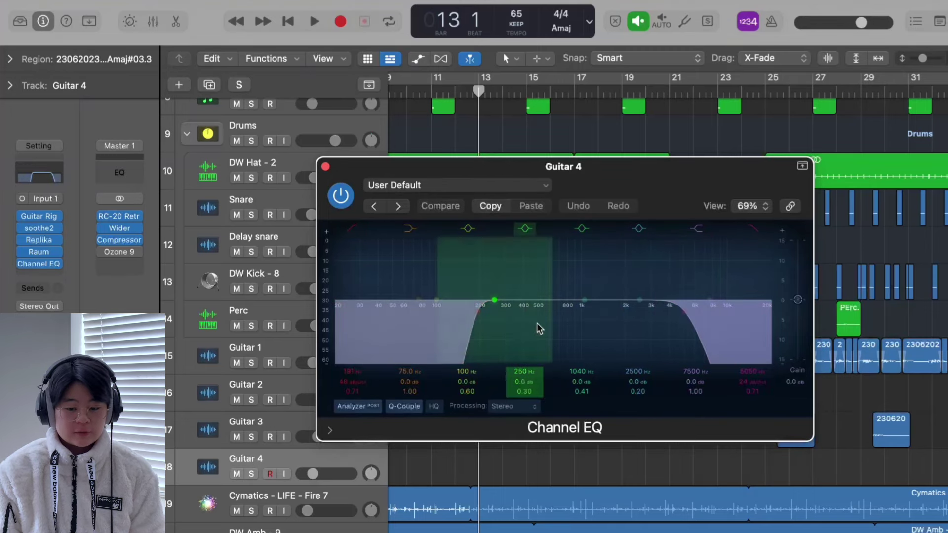
left_click(325, 166)
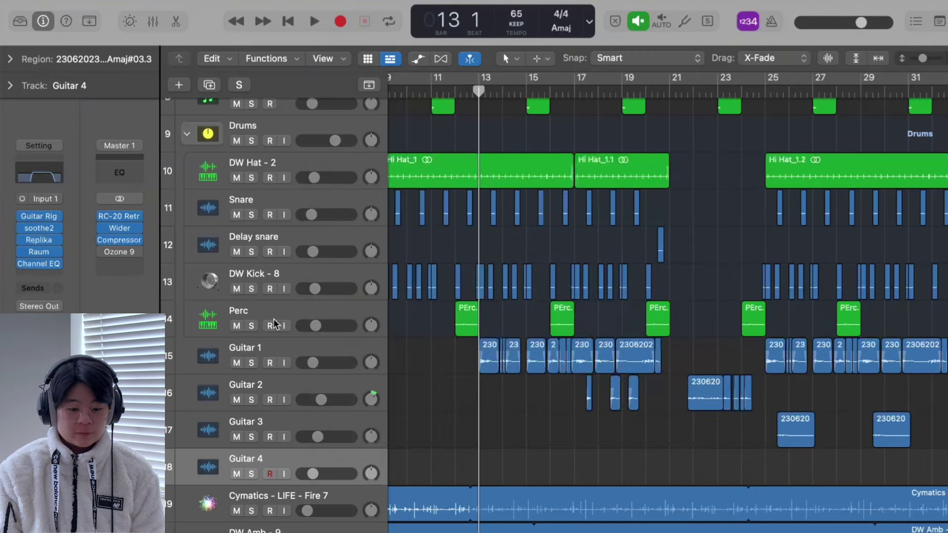
View Guitar 1's Channel EQ curve and Guitar 3's Tremolo effect, and return to the overview of the whole arrangement.
left_click(279, 346)
left_click(52, 176)
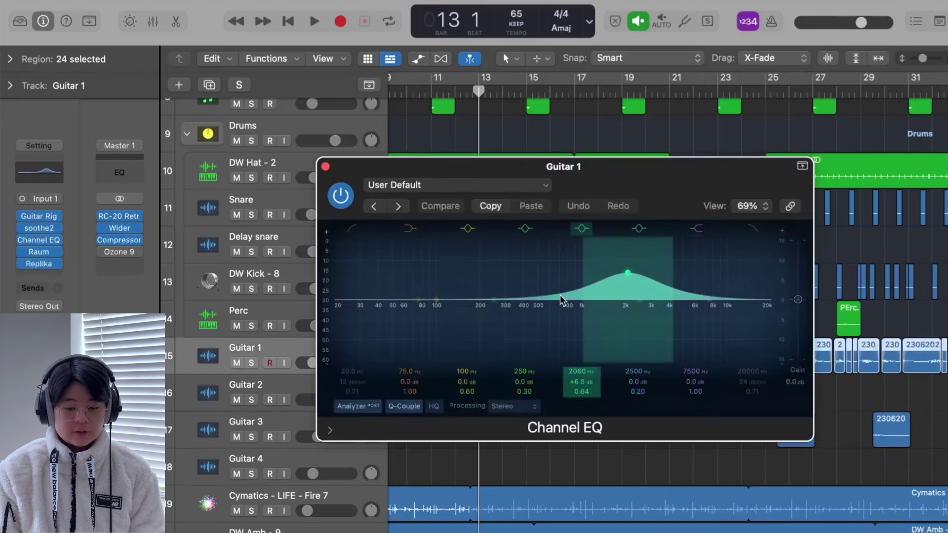
left_click(325, 166)
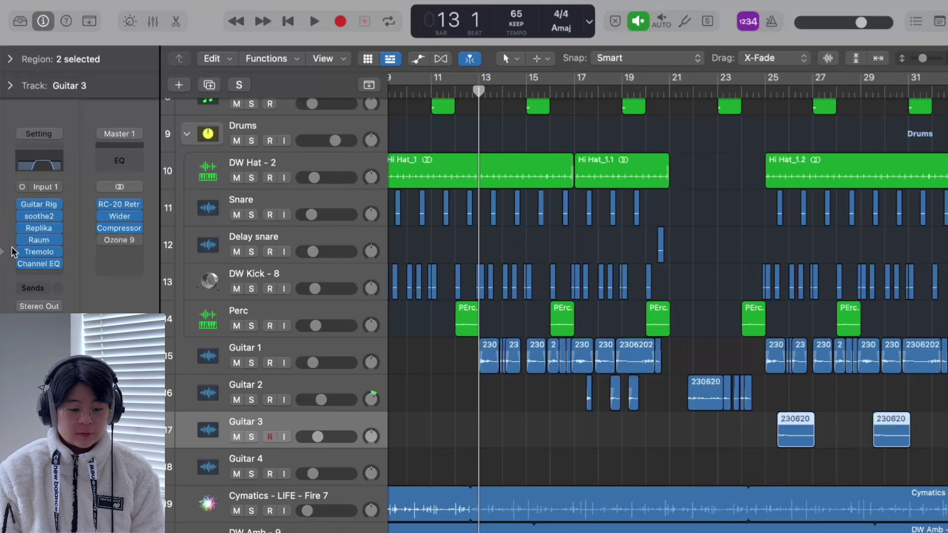
left_click(37, 252)
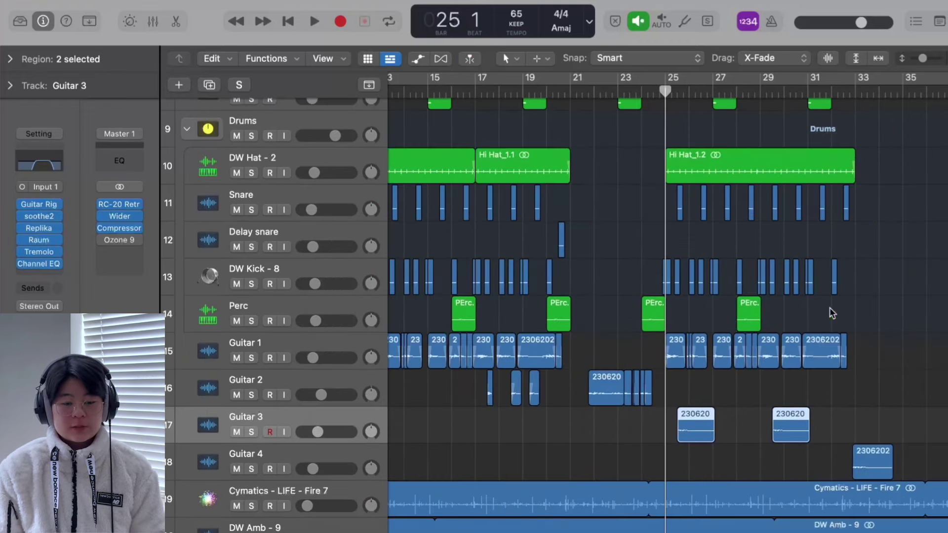
scroll(771, 311, "left", 5)
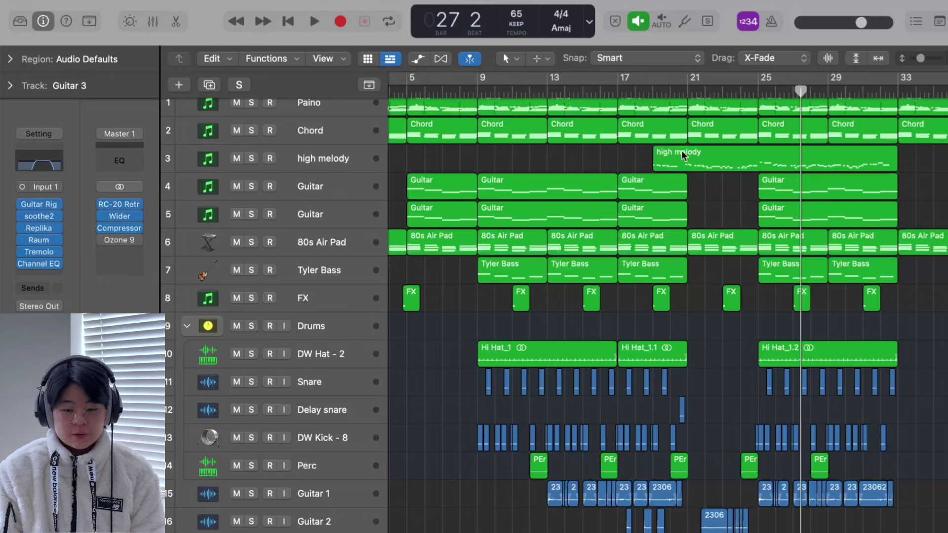
Play the arrangement from bar 17 to hear the high melody enter and the drums drop out after bar 21.
left_click(647, 93)
key("super+Right")
scroll(660, 169, "right", 2)
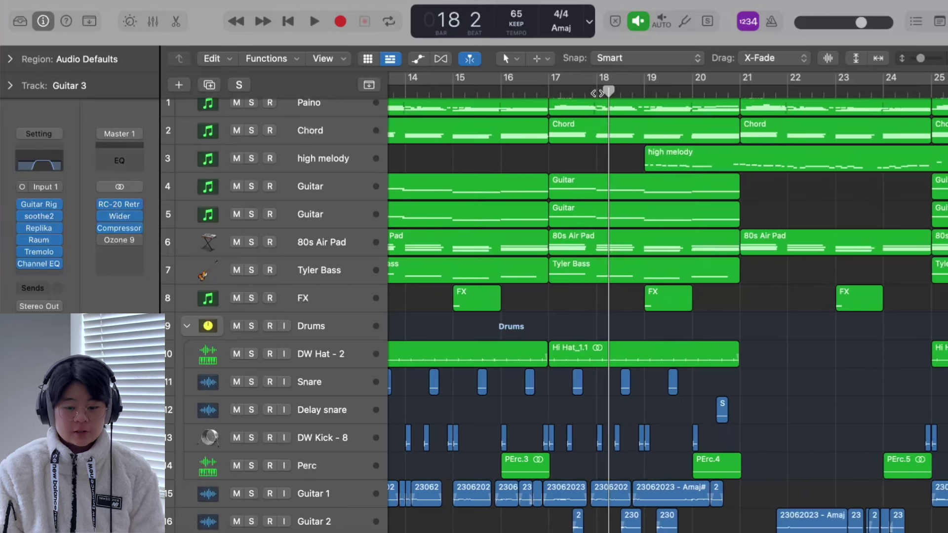
left_click(551, 89)
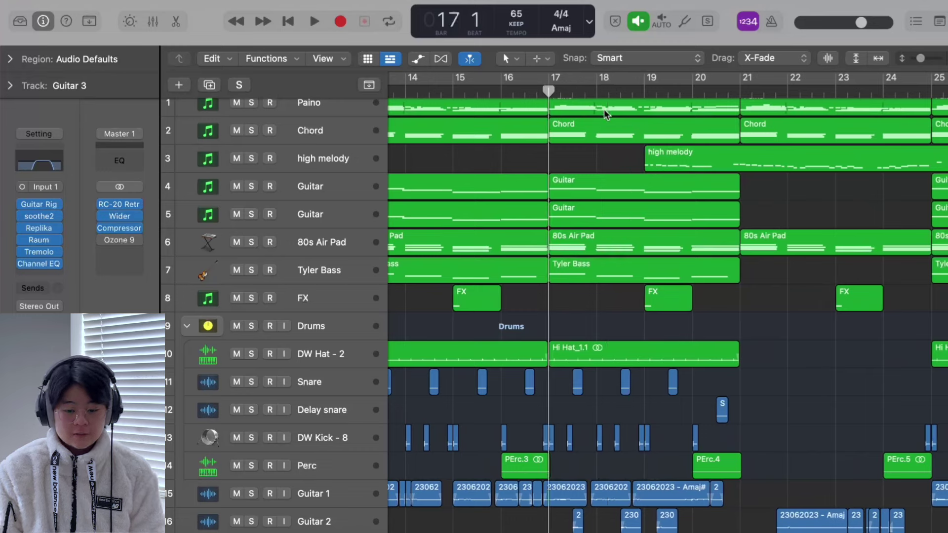
key("space")
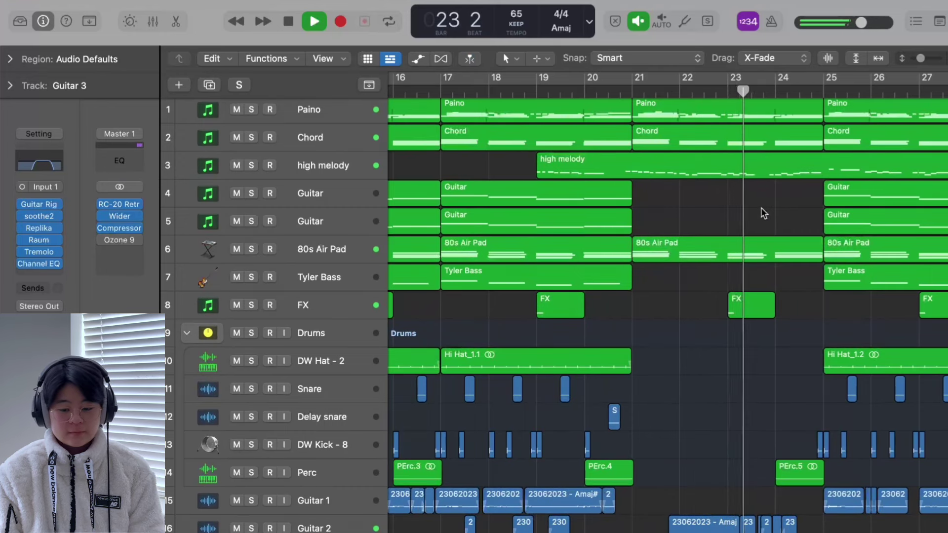
scroll(760, 207, "down", 1)
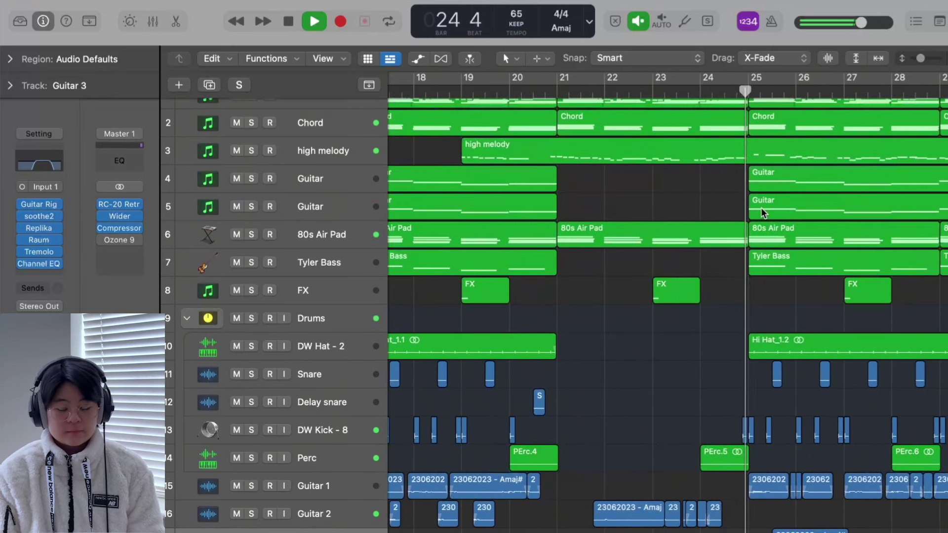
Stop playback and examine the notes of the high melody region in the Piano Roll, then close that editor.
scroll(569, 256, "left", 4)
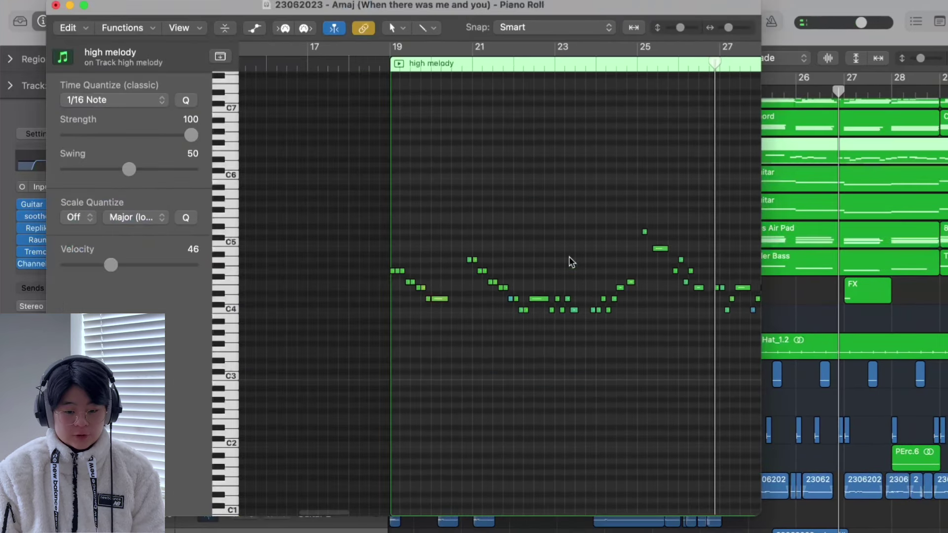
scroll(569, 256, "right", 3)
scroll(569, 260, "right", 3)
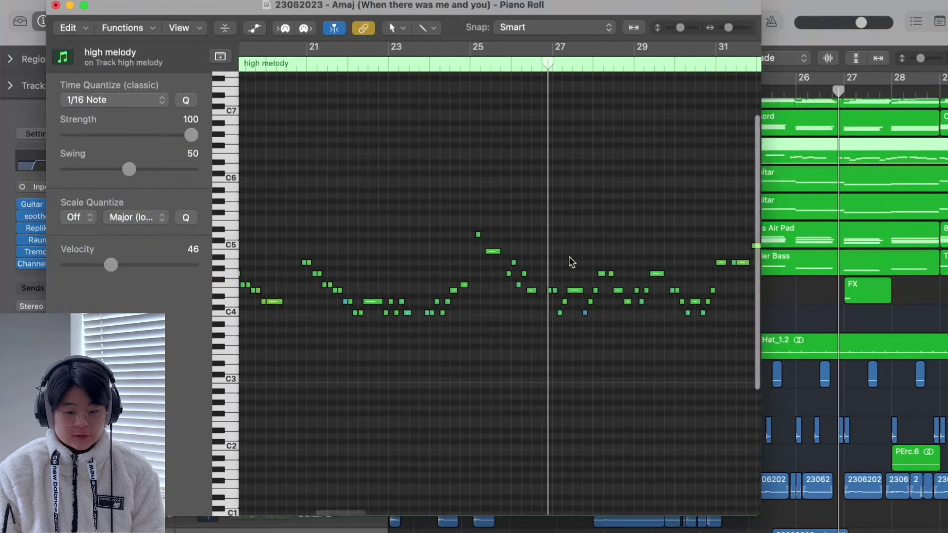
scroll(568, 256, "down", 4)
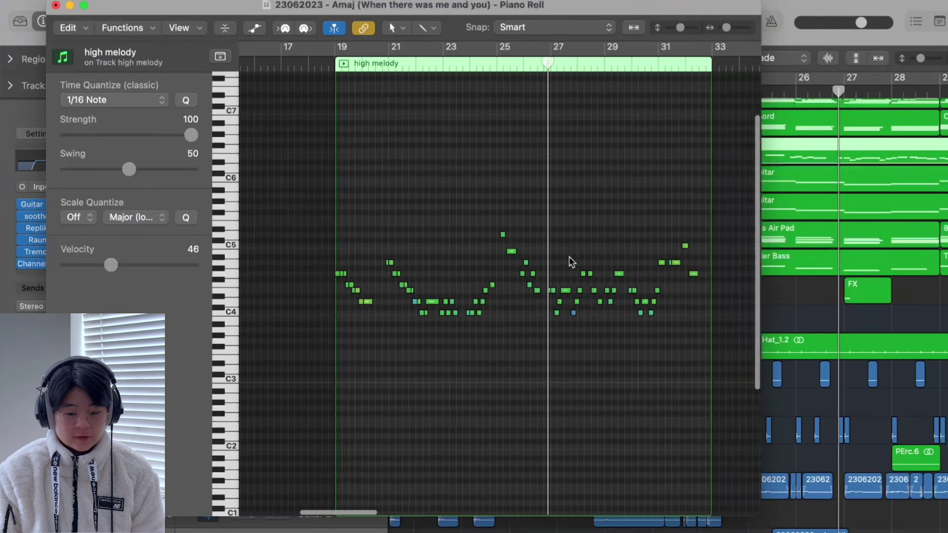
scroll(569, 256, "up", 1)
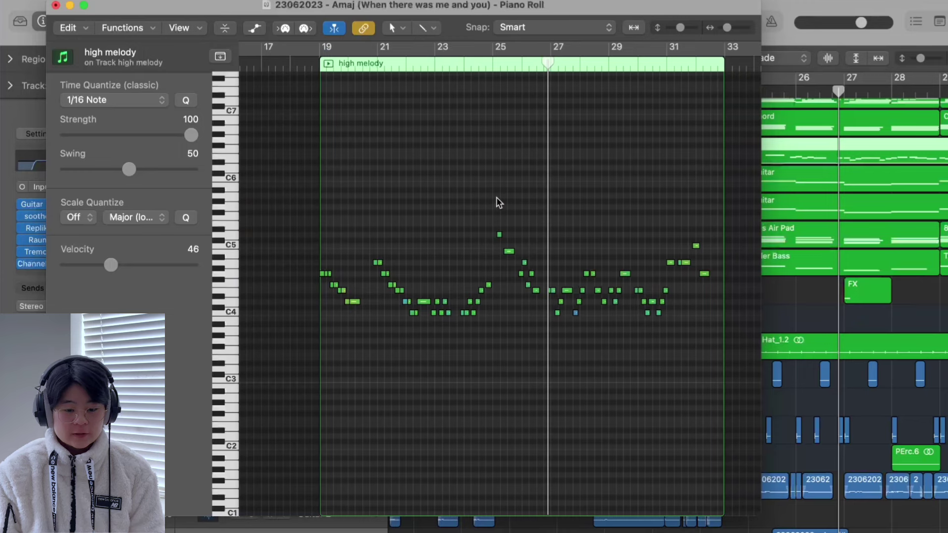
scroll(496, 197, "up", 2)
scroll(496, 197, "left", 1)
scroll(497, 197, "down", 2)
scroll(496, 197, "down", 1)
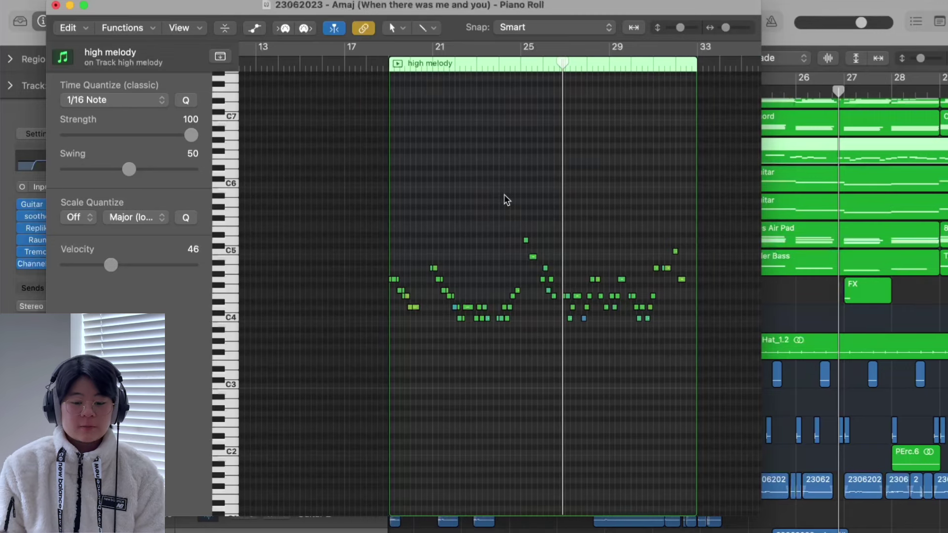
scroll(496, 220, "up", 2)
scroll(496, 220, "down", 1)
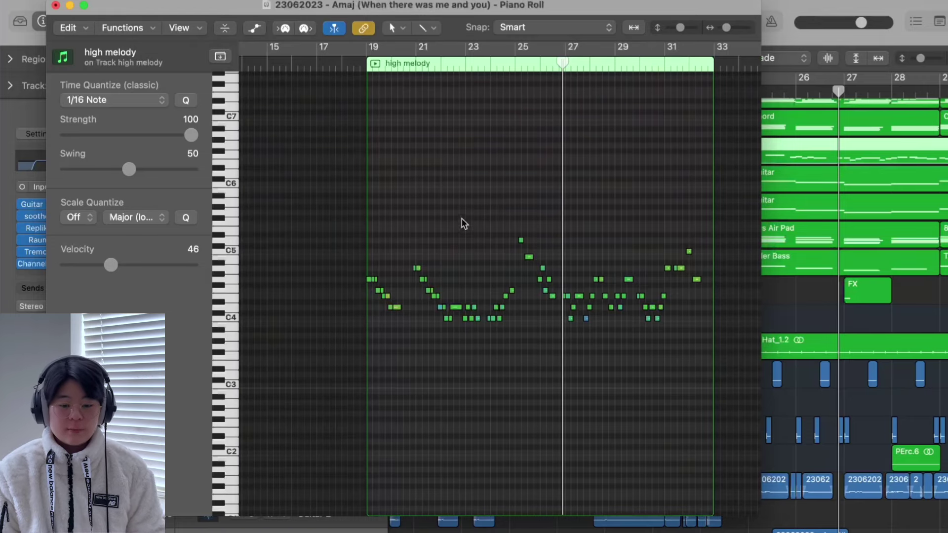
key("super+w")
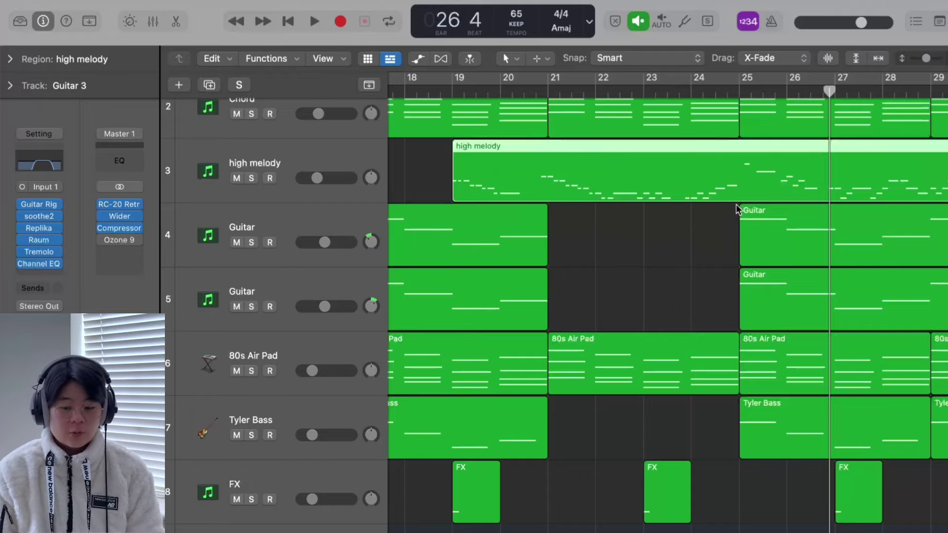
Look over the melodic, drum and guitar regions from bar 19 through the section change at bar 33.
scroll(736, 203, "down", 2)
scroll(802, 242, "down", 5)
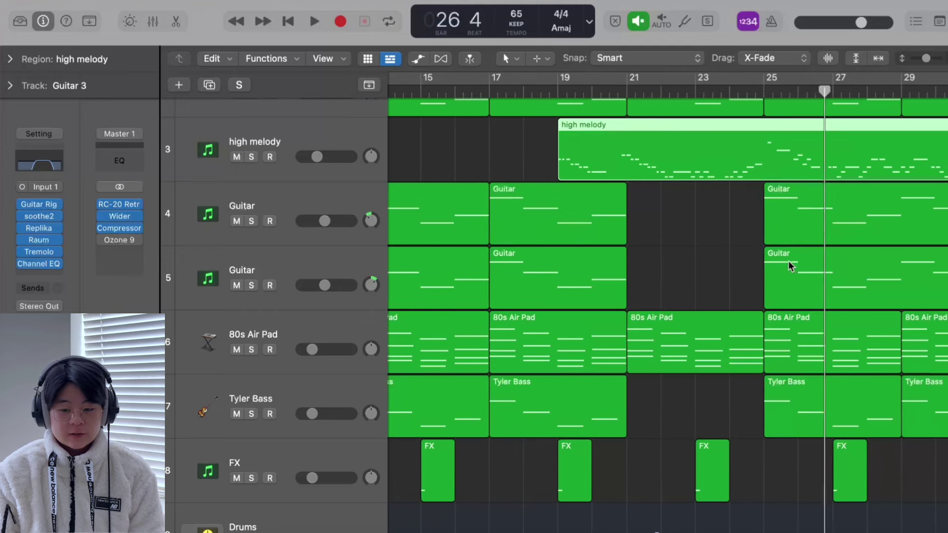
scroll(789, 260, "right", 5)
scroll(790, 260, "down", 1)
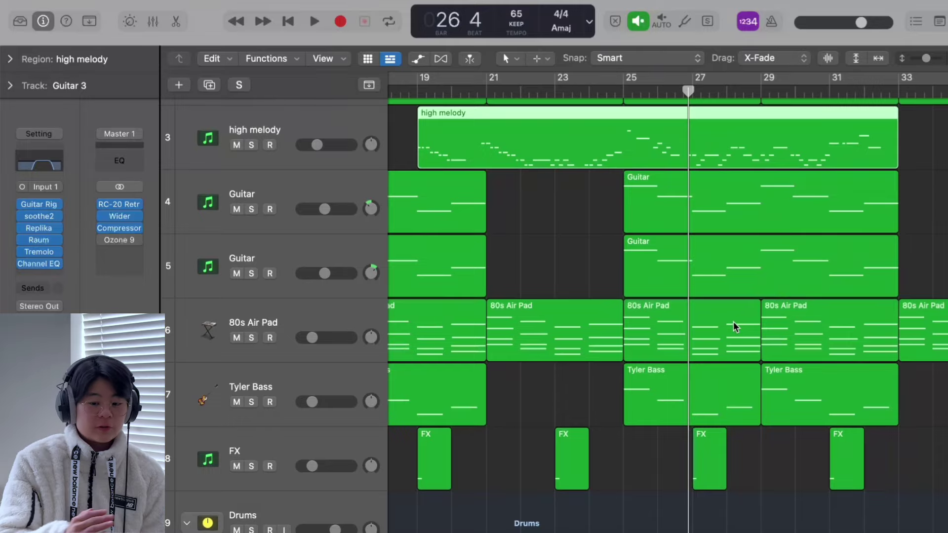
scroll(733, 321, "down", 4)
scroll(733, 321, "down", 5)
scroll(733, 322, "right", 3)
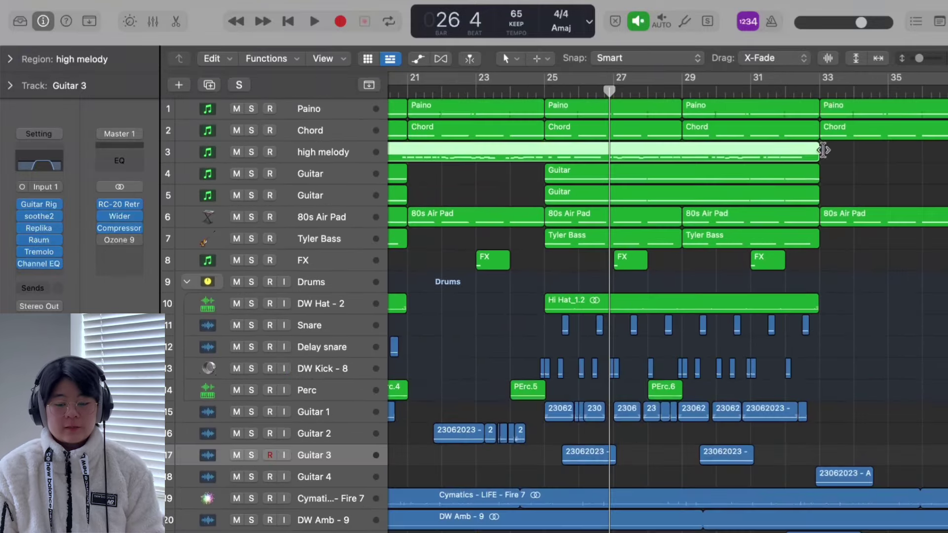
scroll(879, 404, "down", 3)
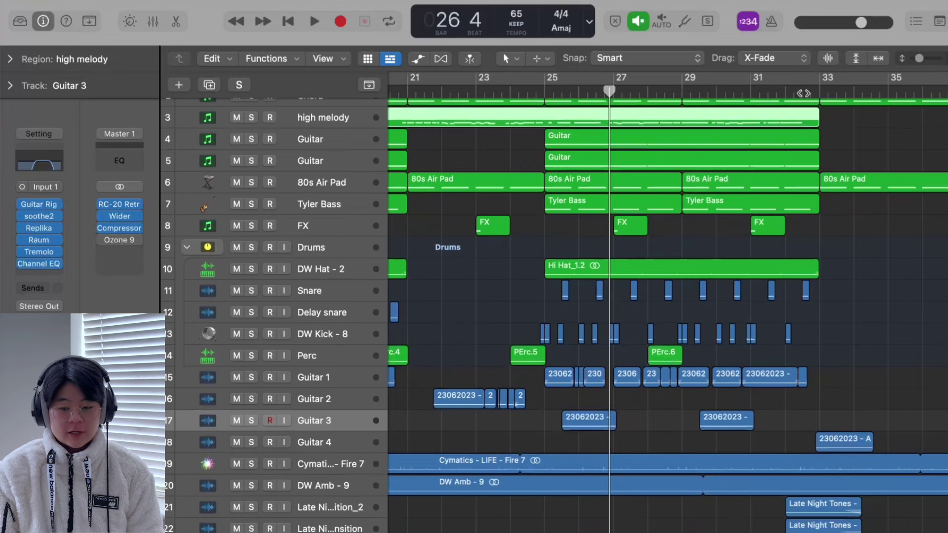
Play the ending section from just before bar 33 to bar 35.
left_click(808, 93)
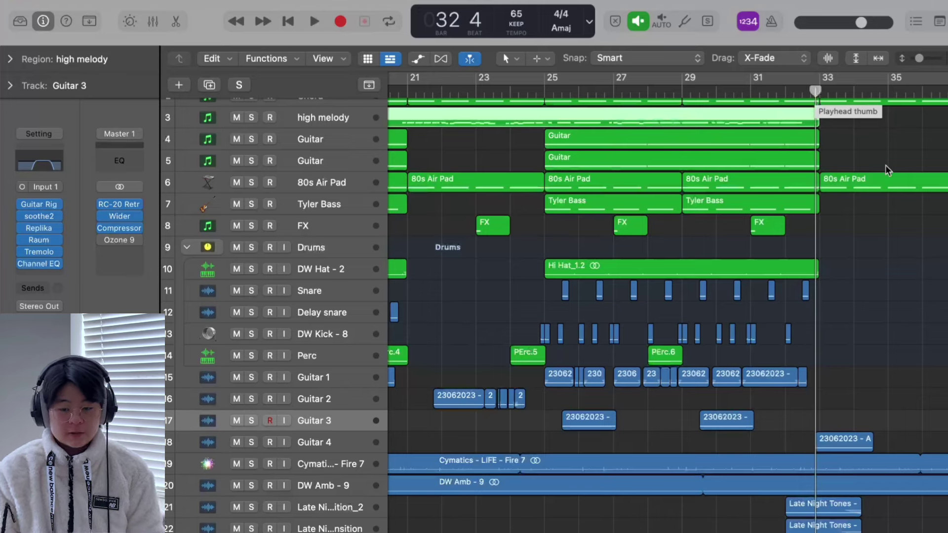
key("space")
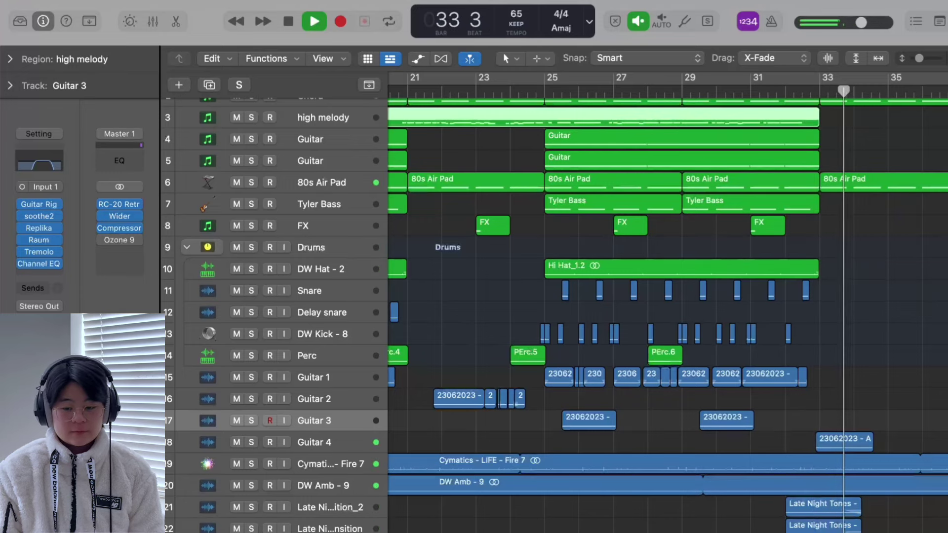
scroll(556, 309, "up", 3)
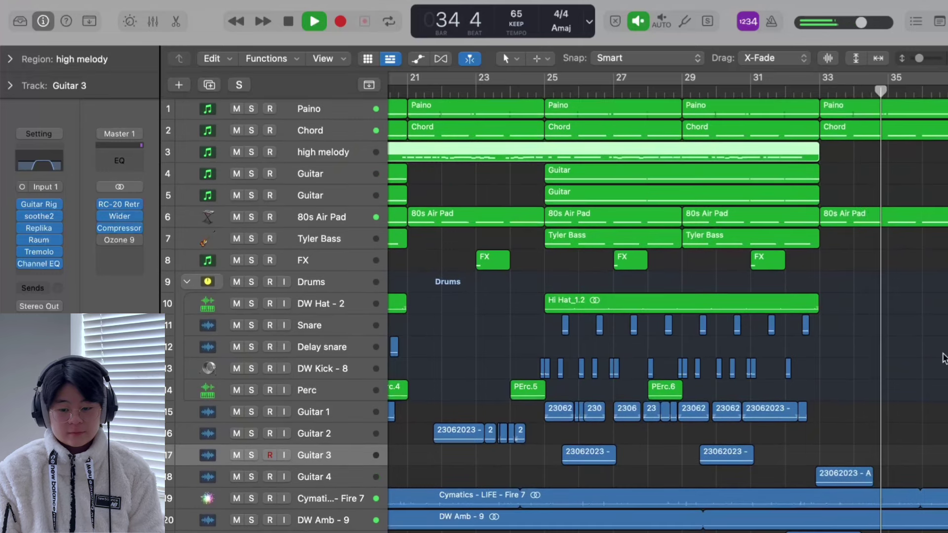
key("space")
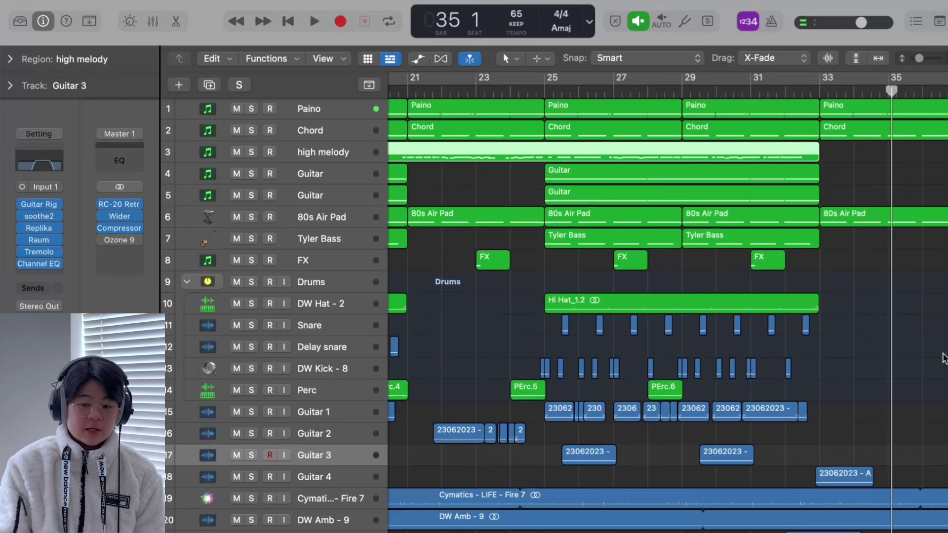
Return to the start of the arrangement and select the two Late Night Tones transition tracks one after the other.
scroll(754, 298, "down", 5)
scroll(754, 297, "left", 4)
scroll(754, 298, "left", 10)
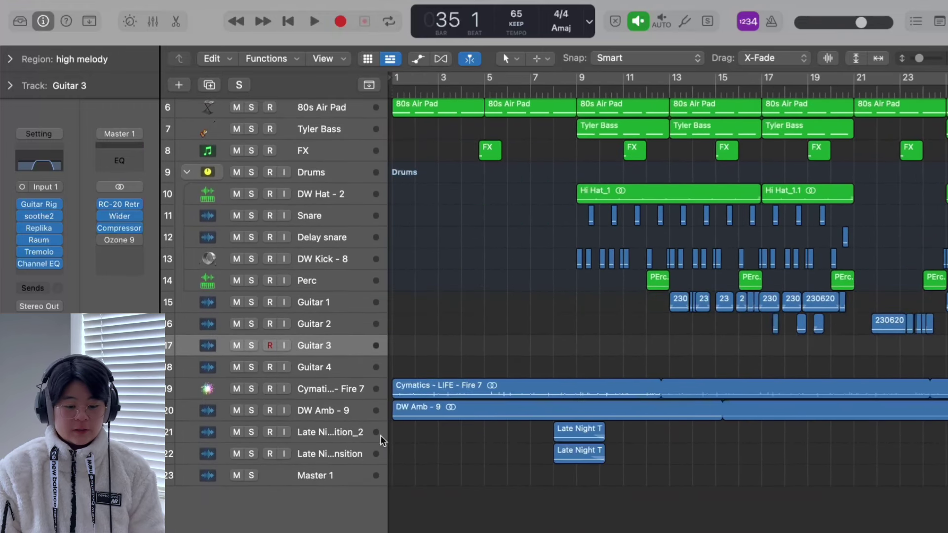
left_click(337, 437)
left_click(340, 455)
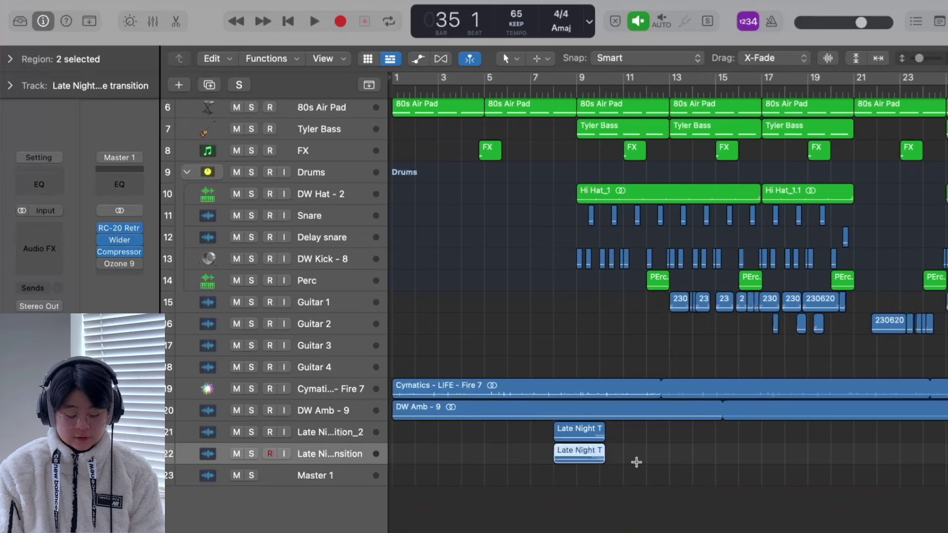
Enlarge the track heights and play the two Late Night Tones transition regions from bar 8.
key("super+Down")
key("super+Down")
key("super+Down")
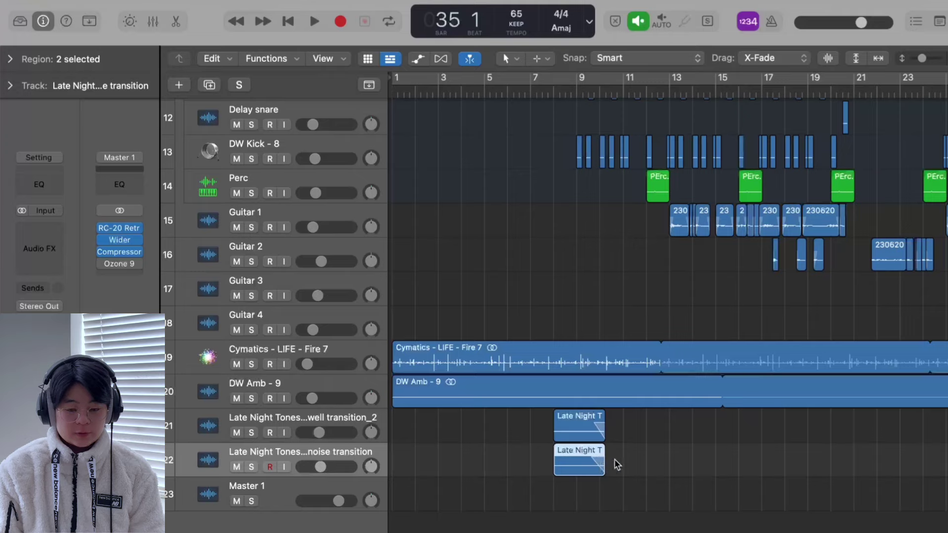
left_click(560, 90)
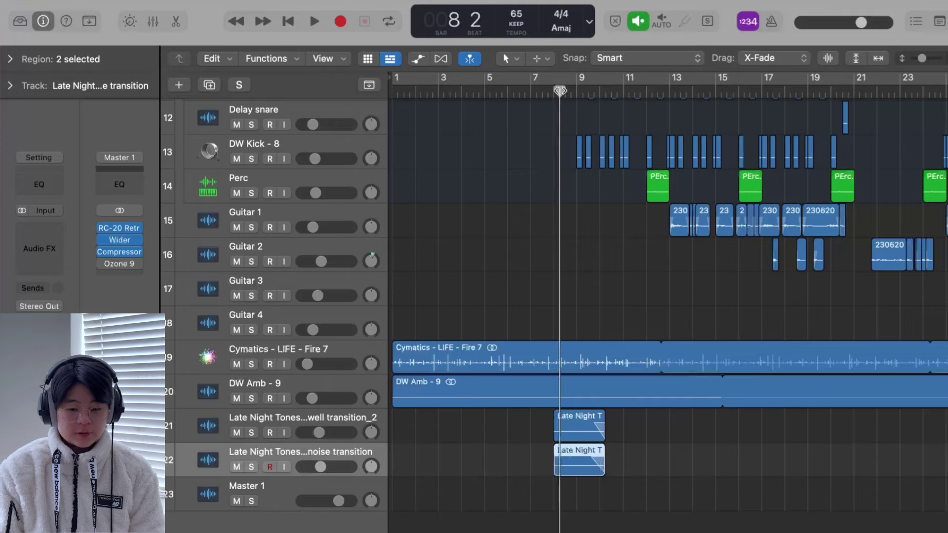
left_click(553, 90)
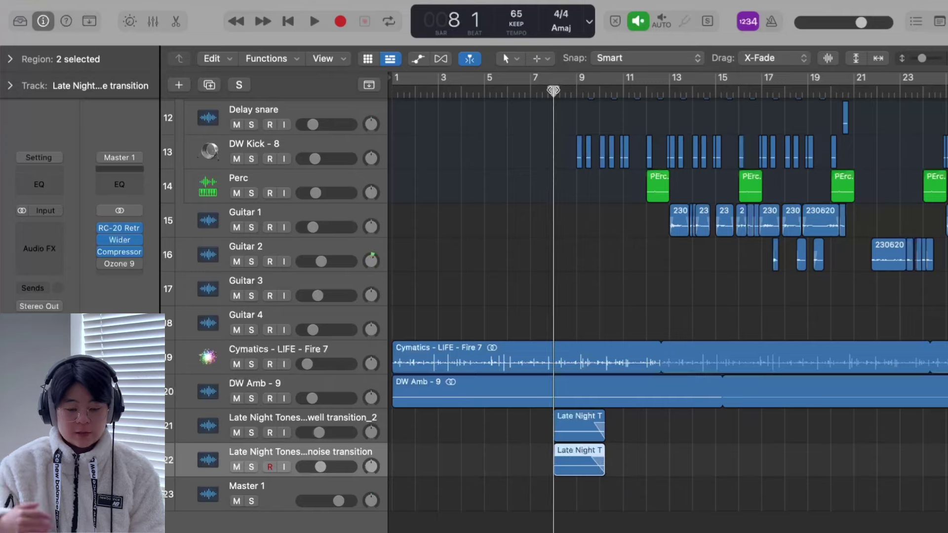
key("space")
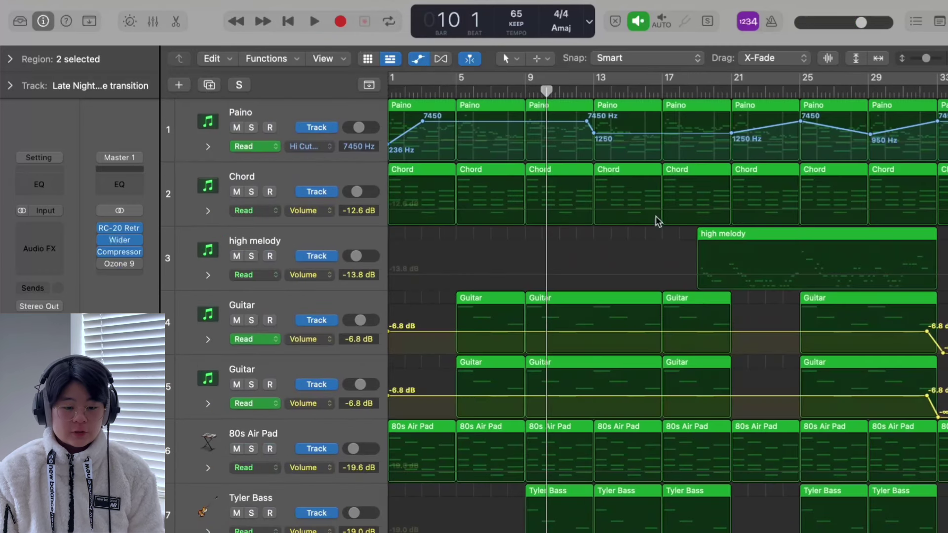
Show the track automation and examine the curves from the Paino track down to Guitar 2.
scroll(489, 277, "left", 1)
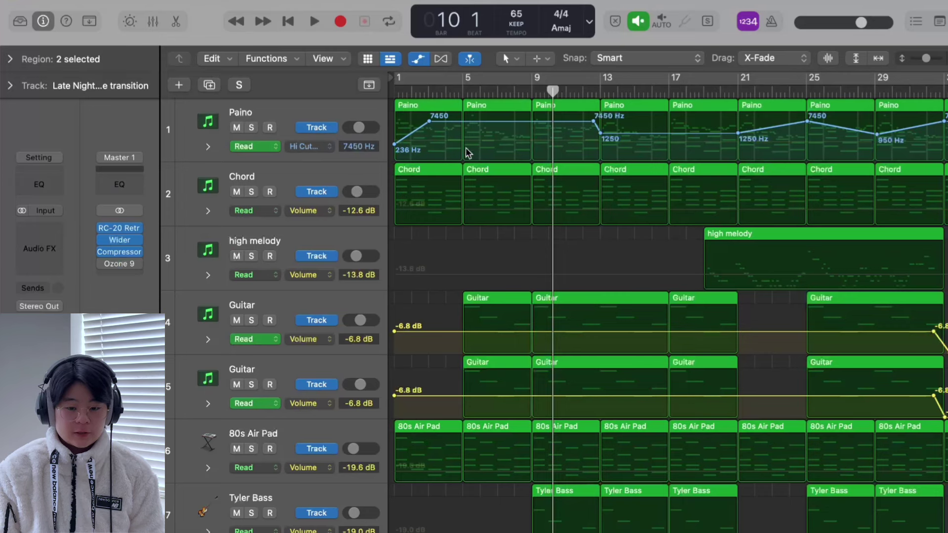
scroll(640, 170, "down", 3)
scroll(640, 170, "up", 3)
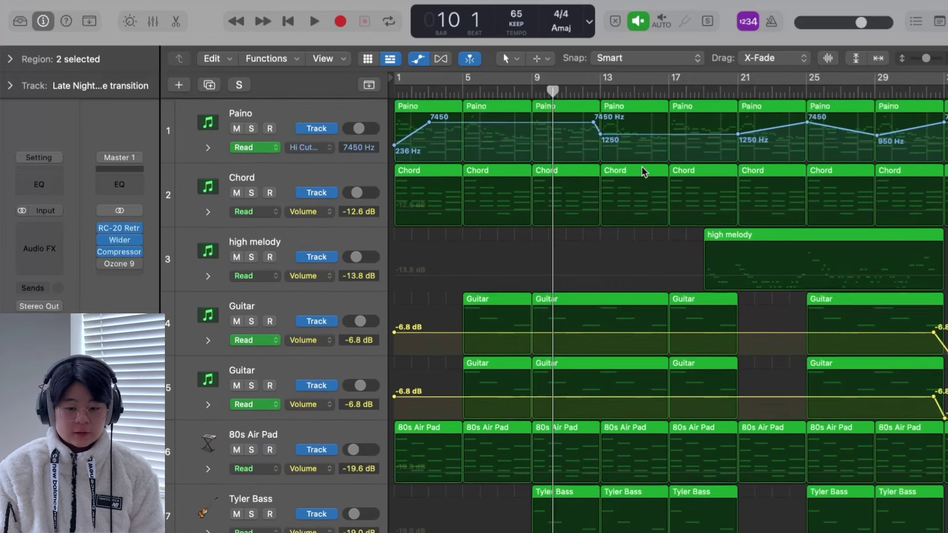
scroll(658, 138, "down", 12)
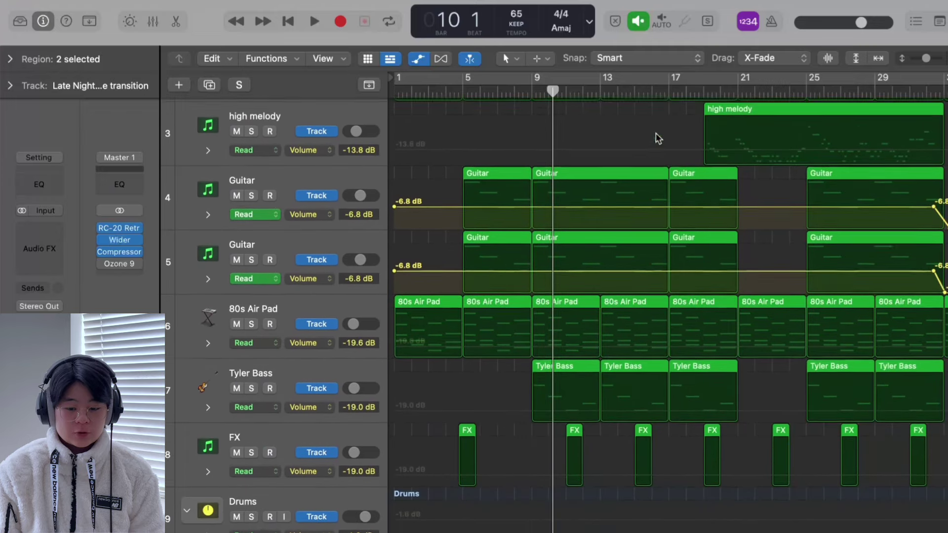
scroll(659, 444, "down", 8)
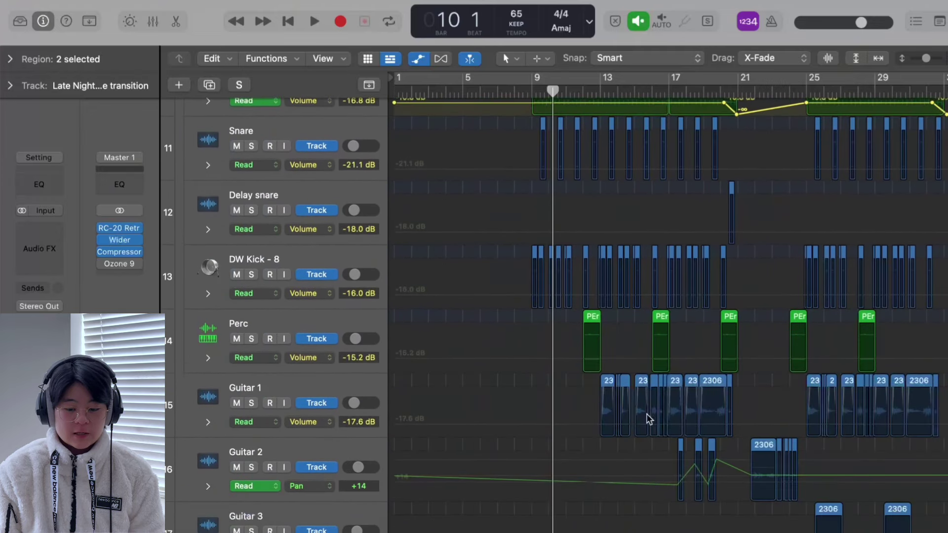
scroll(664, 422, "up", 9)
scroll(664, 422, "up", 12)
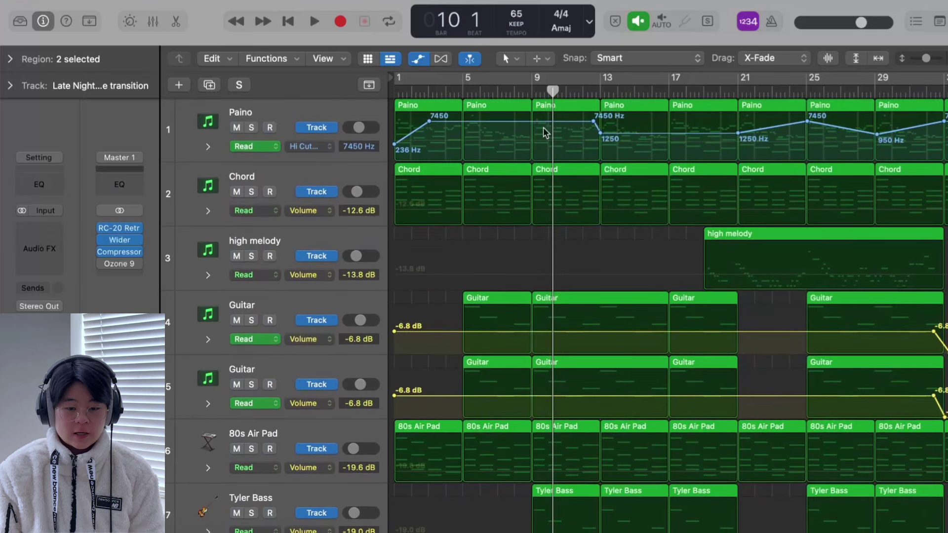
View the Paino track's Channel EQ while playing from bar 12 through its high-cut automation, and close the EQ.
left_click(343, 113)
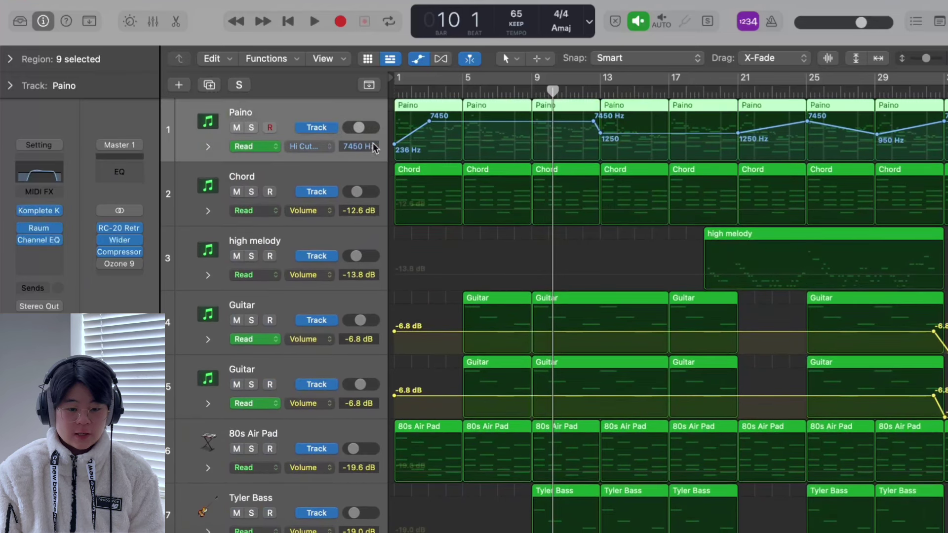
double_click(531, 88)
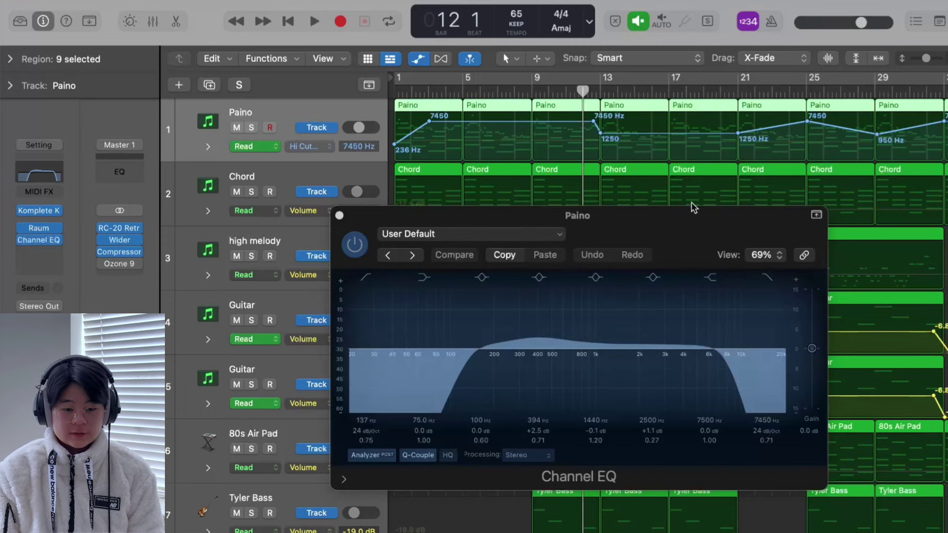
key("space")
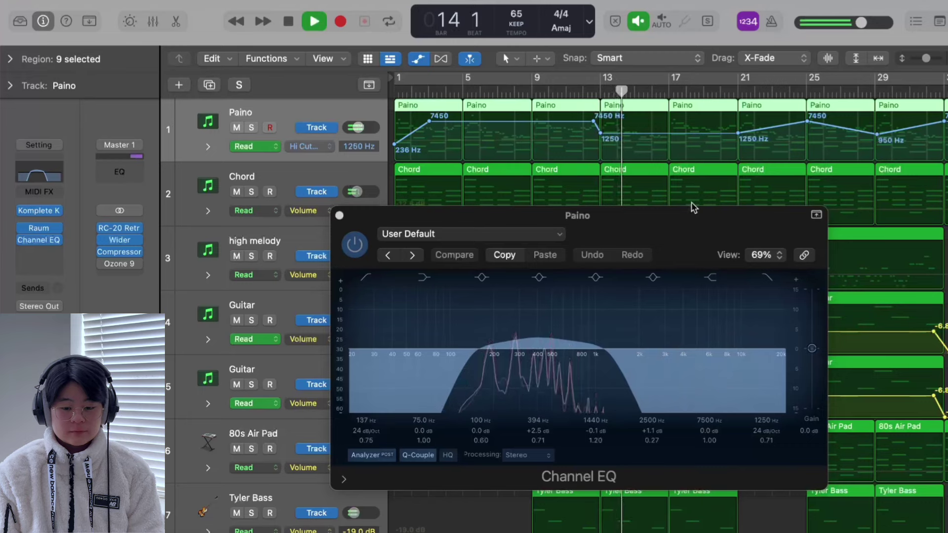
key("space")
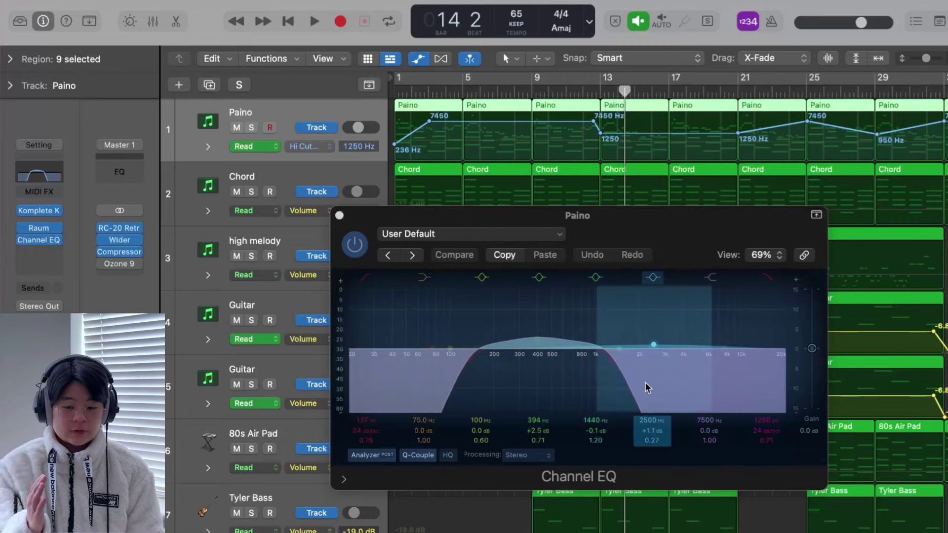
left_click(340, 215)
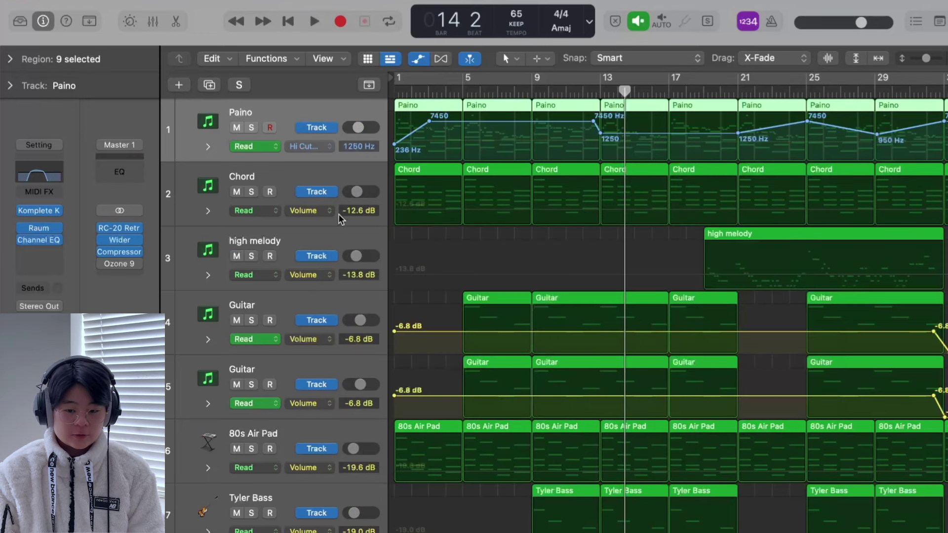
Examine the volume automation fade-outs around bar 33 on the two Guitar tracks and the curve on the DW Hat - 2 track.
scroll(660, 230, "down", 1)
scroll(660, 230, "right", 5)
scroll(661, 230, "down", 1)
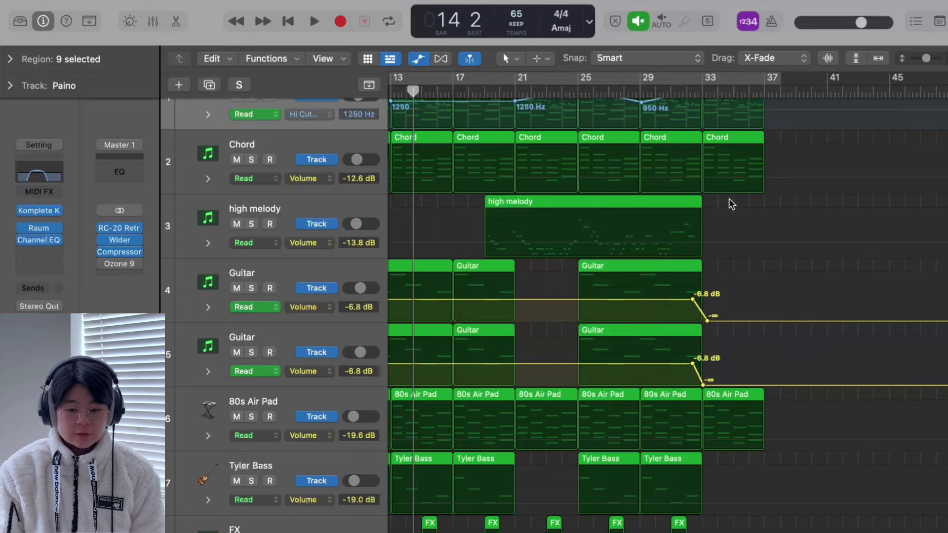
scroll(687, 301, "down", 8)
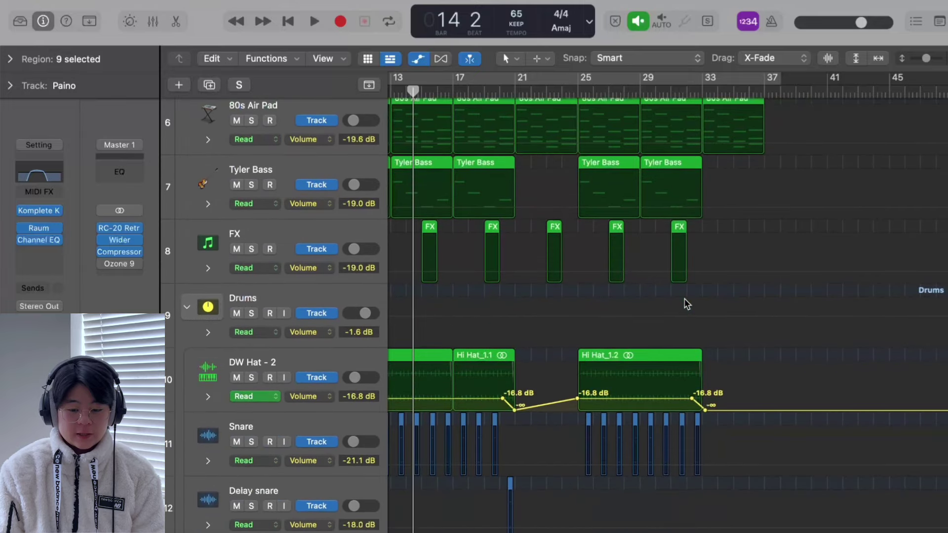
scroll(687, 302, "left", 5)
scroll(685, 298, "down", 2)
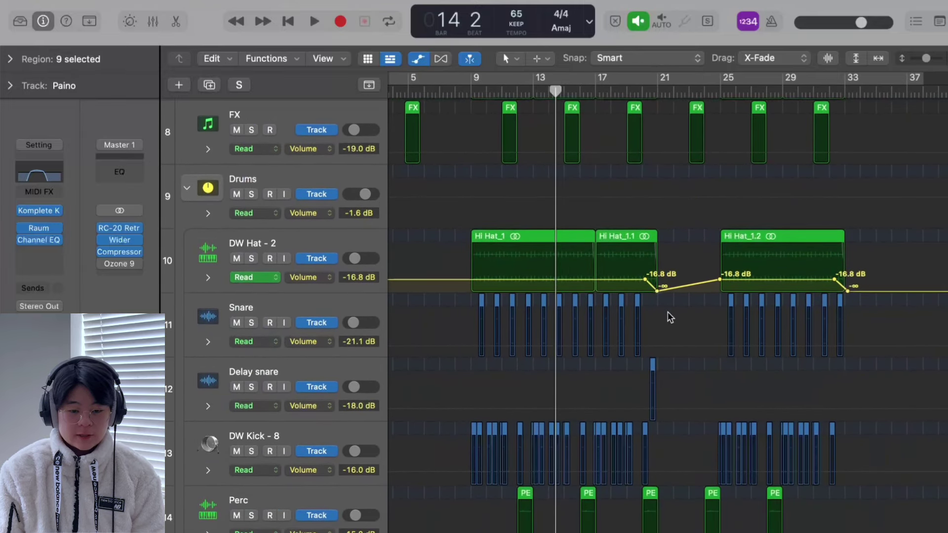
View the automation parameters available for the DW Hat - 2 track, keep Volume displayed, and look over the drum tracks below.
scroll(724, 300, "up", 5)
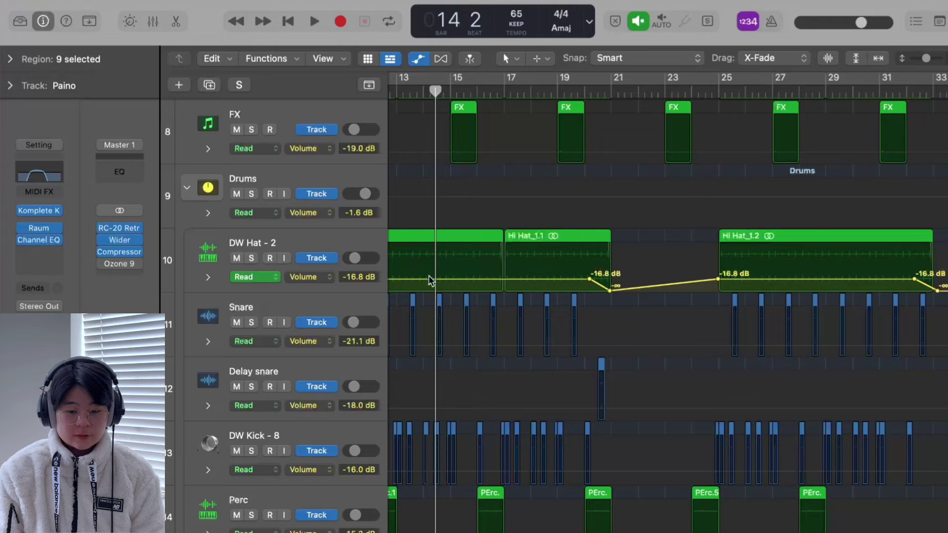
left_click(305, 277)
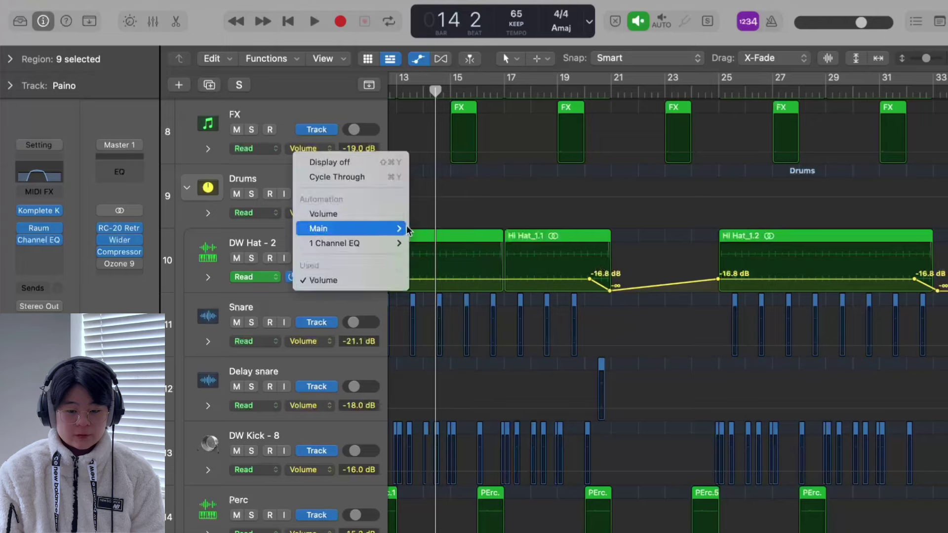
left_click(447, 200)
scroll(465, 291, "down", 3)
scroll(477, 291, "down", 4)
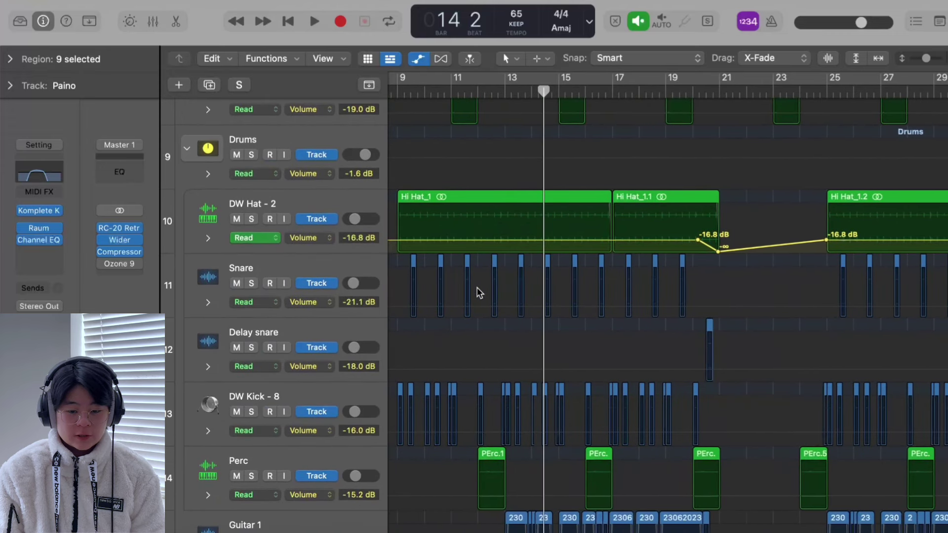